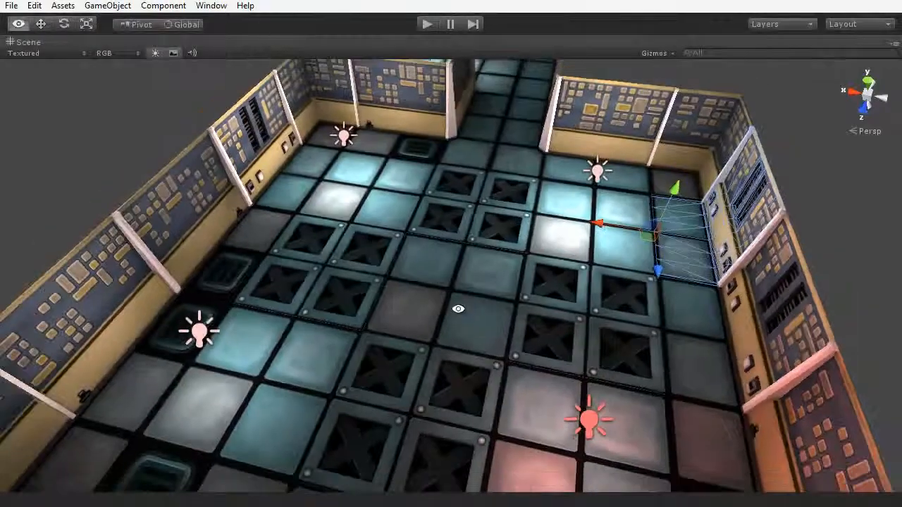
scroll(458, 312, up, 1)
alt+drag(458, 312, 513, 313)
click(598, 291)
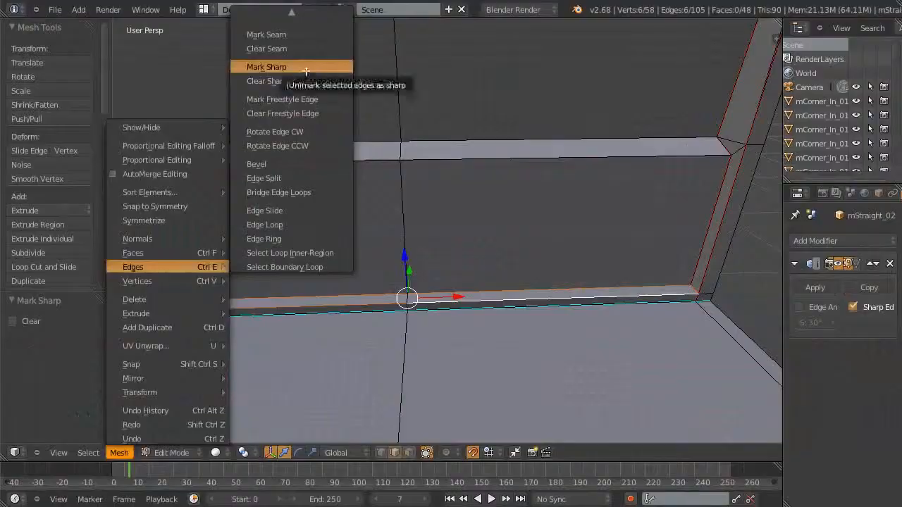
- In Blender, mark the horizontal trim edges along the wall of the mStraight_02 mesh as sharp
click(268, 61)
scroll(599, 366, up, 2)
shift+right_click(186, 227)
mouse_move(421, 222)
shift+middle_down()
mouse_move(475, 219)
mouse_move(420, 233)
shift+middle_up()
shift+right_click(643, 221)
click(120, 453)
mouse_move(165, 266)
click(269, 66)
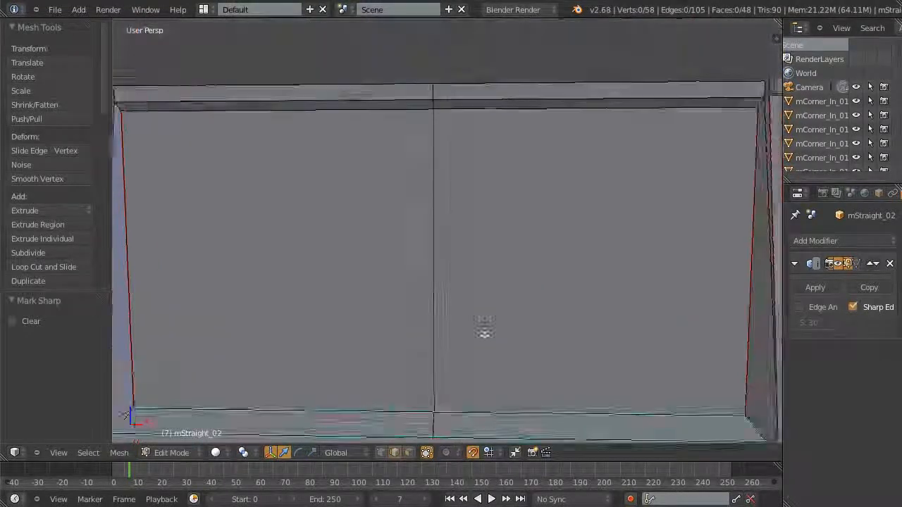
right_click(187, 124)
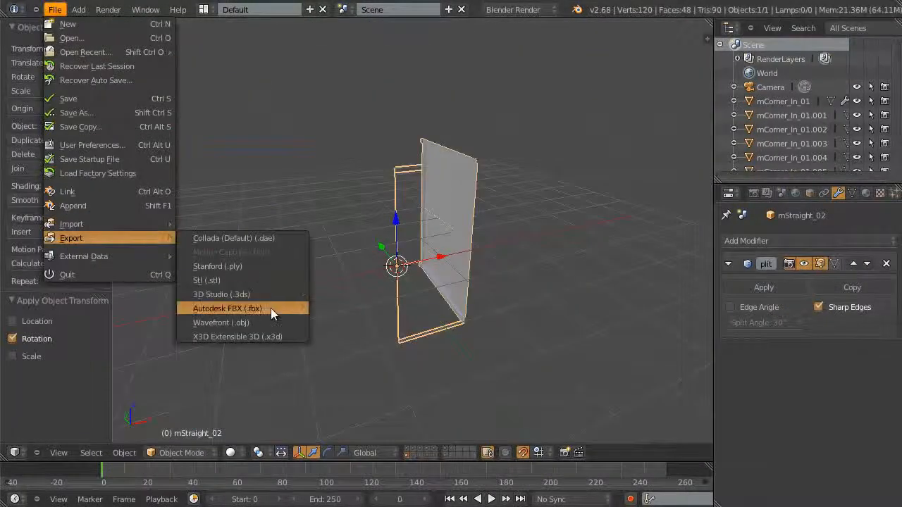
- Set up an Autodesk FBX export of mStraight_02 with the file name straight_section_01.fbx and go through its export options
click(270, 308)
double_click(187, 63)
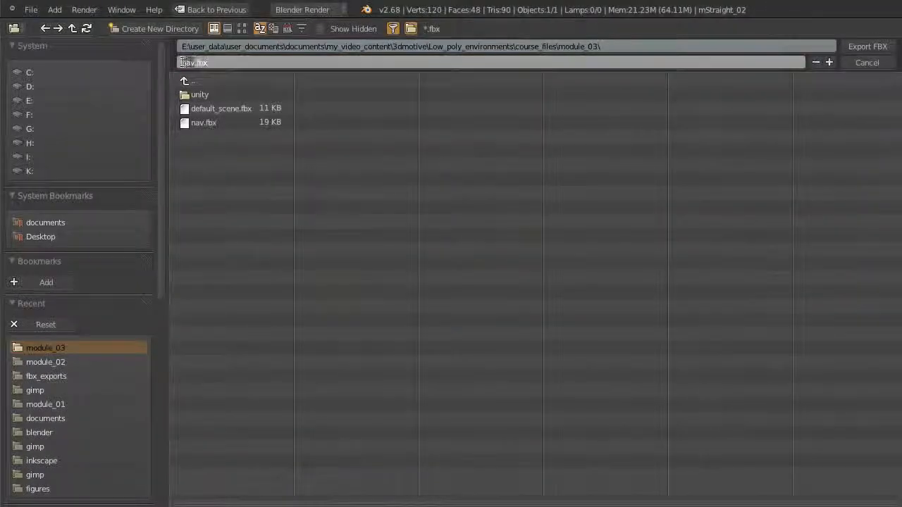
text(straight_section_011)
key(Return)
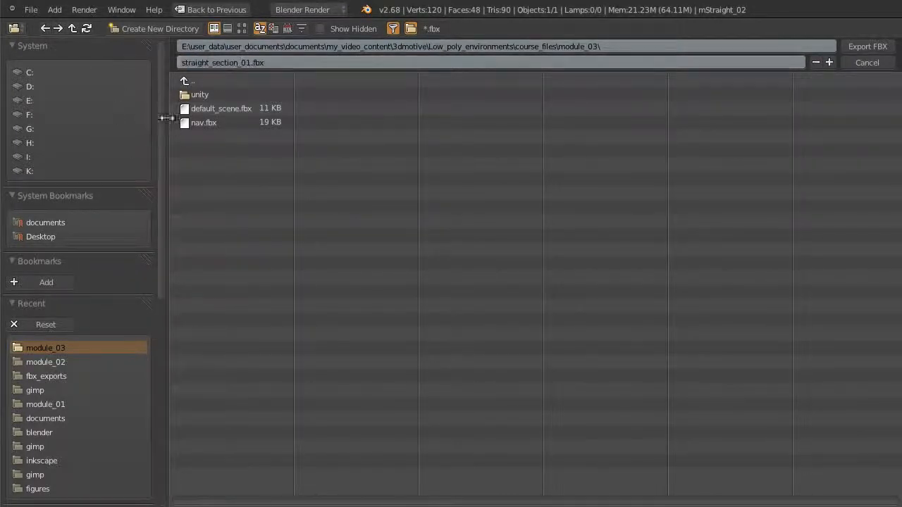
scroll(36, 177, down, 10)
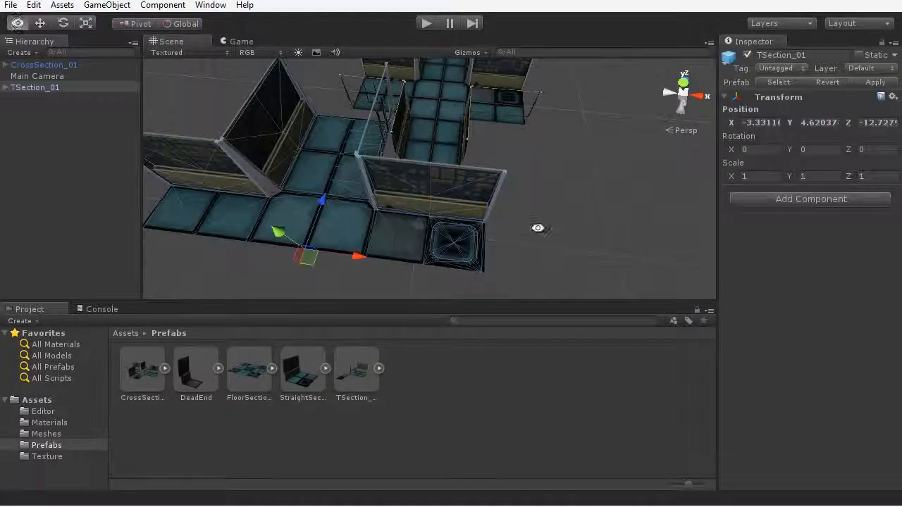
- Switch to Unity and move TSection_01 so its corridor end joins the neighbouring CrossSection_01
alt+drag(537, 226, 530, 244)
scroll(529, 244, up, 3)
middle_drag(465, 243, 526, 209)
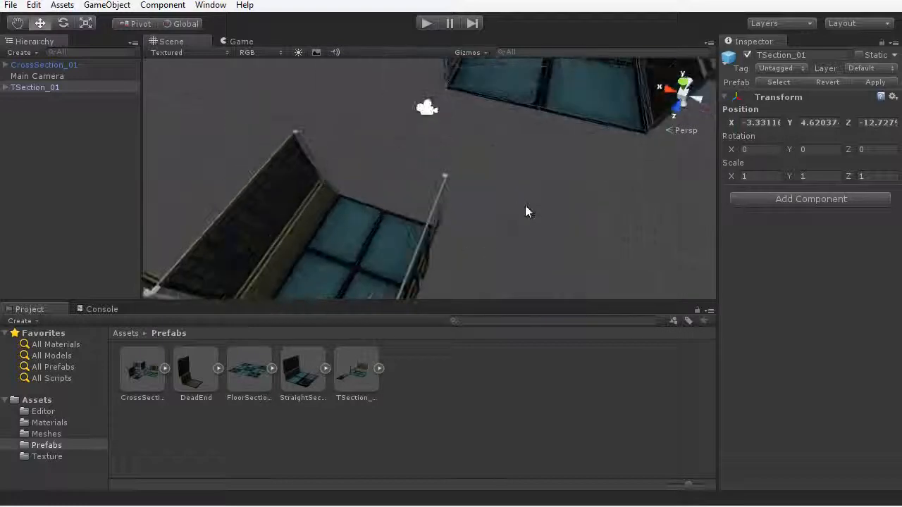
drag(549, 117, 388, 204)
click(423, 243)
scroll(423, 243, down, 5)
alt+drag(268, 236, 473, 190)
scroll(473, 189, down, 4)
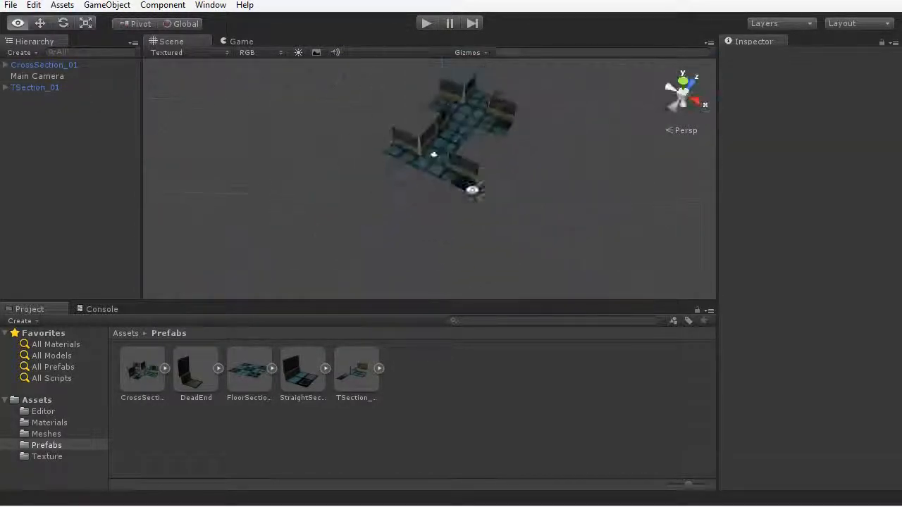
- Place the FloorSection prefab in the scene and align it with the open end of the corridor
scroll(479, 236, up, 2)
drag(249, 370, 264, 204)
alt+drag(318, 204, 413, 224)
middle_drag(412, 224, 431, 218)
alt+drag(432, 219, 533, 141)
drag(460, 115, 421, 247)
click(487, 237)
scroll(488, 237, up, 3)
alt+drag(488, 237, 439, 181)
scroll(439, 181, up, 4)
scroll(517, 140, down, 4)
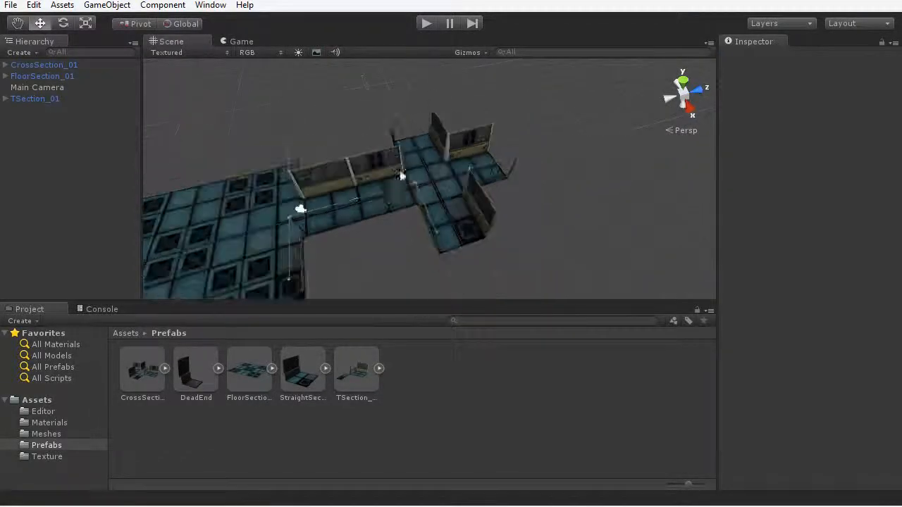
- Add the DeadEnd prefab to the scene near the far end of the corridor pieces
drag(196, 369, 603, 144)
key(space)
scroll(558, 225, down, 3)
alt+drag(558, 225, 362, 195)
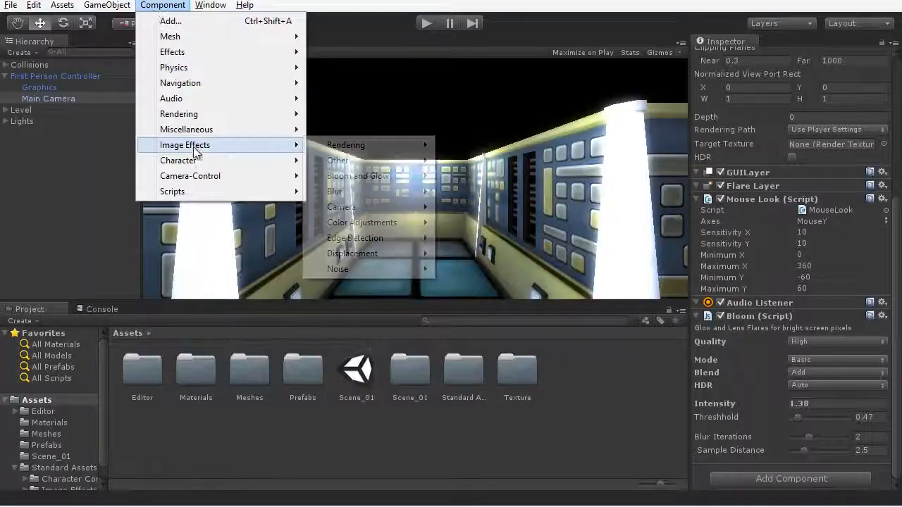
- Add a Fisheye image effect to the Main Camera, set Strength X to 0.14 and Strength Y to 0.23, and play the scene
mouse_move(218, 147)
mouse_move(398, 253)
click(497, 254)
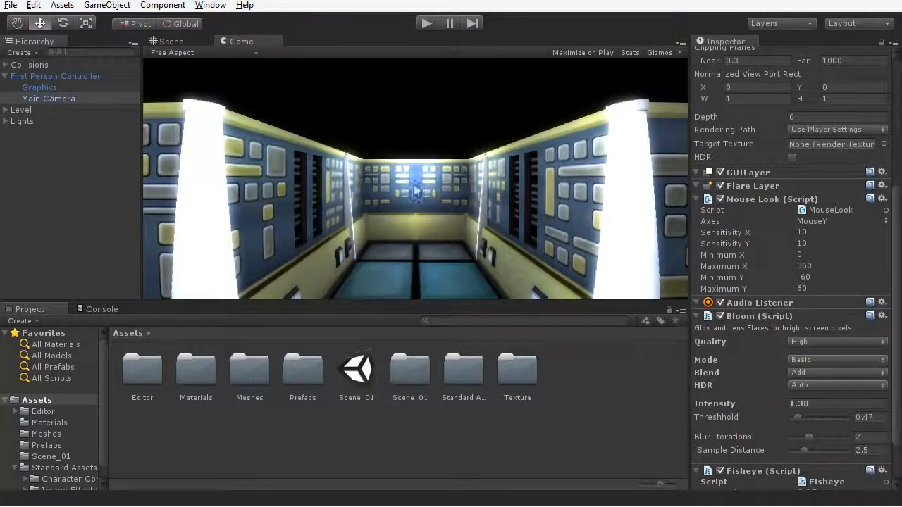
drag(896, 364, 895, 415)
drag(735, 435, 745, 447)
click(734, 445)
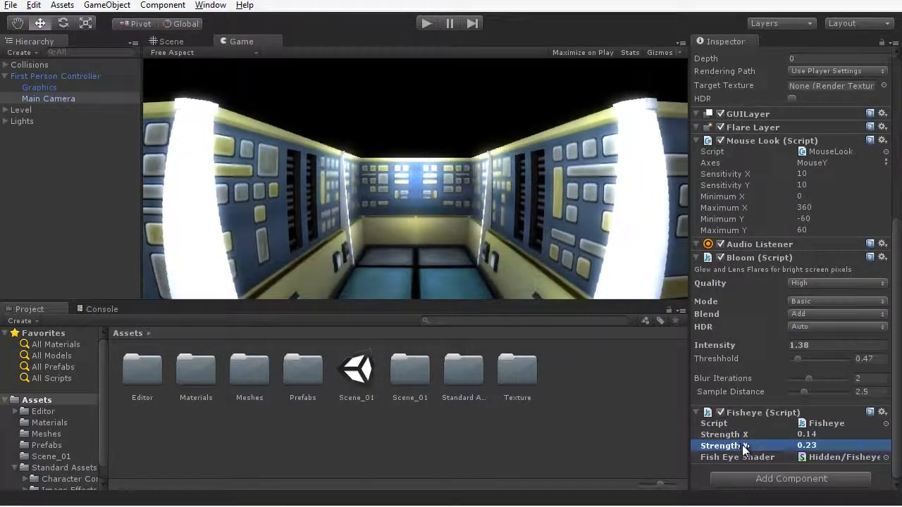
key(ctrl+p)
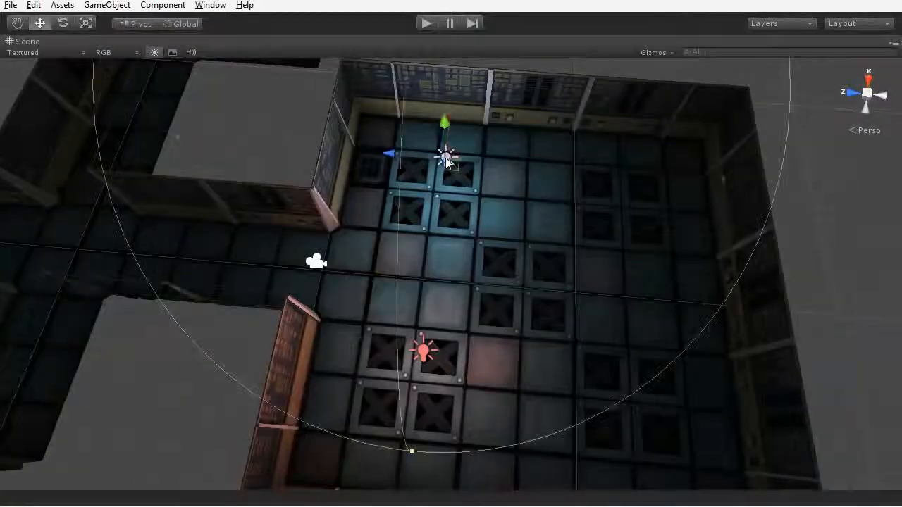
- Duplicate the white point light and move the copy to the diagonally opposite corner of the room
key(ctrl+d)
drag(395, 155, 578, 175)
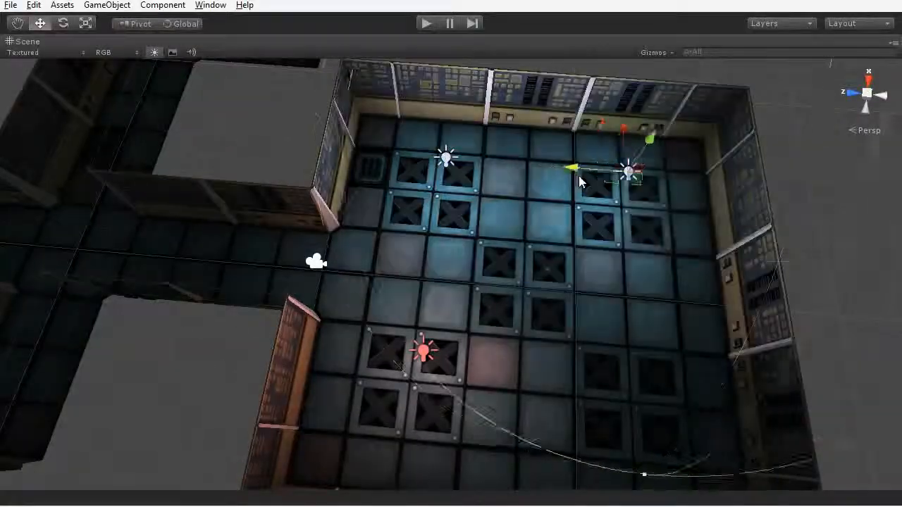
drag(625, 133, 638, 361)
- Duplicate the red point light and move the copy to the remaining unlit corner of the room
click(426, 352)
key(ctrl+d)
drag(367, 344, 586, 367)
drag(638, 320, 625, 143)
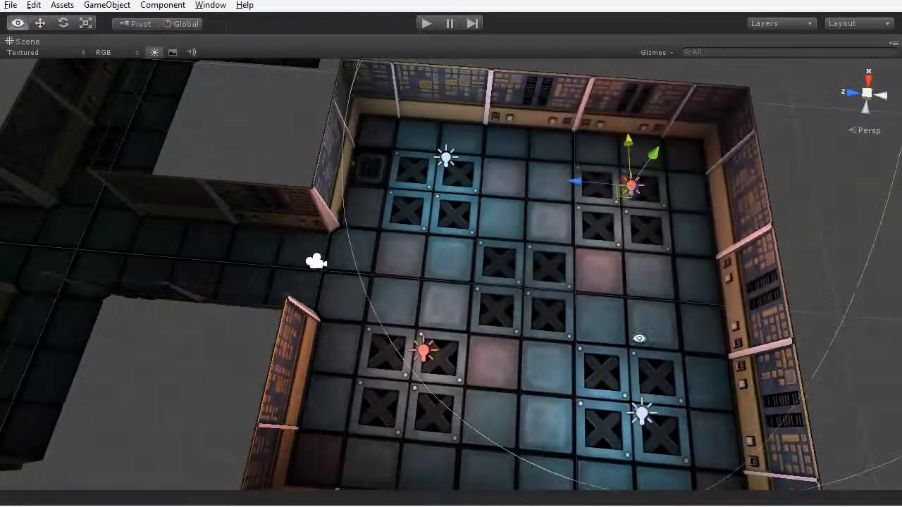
- Select the lit room's point lights together, duplicate them, and move the copies toward the other large room
alt+drag(639, 339, 386, 398)
click(465, 167)
shift+click(309, 150)
scroll(494, 282, down, 6)
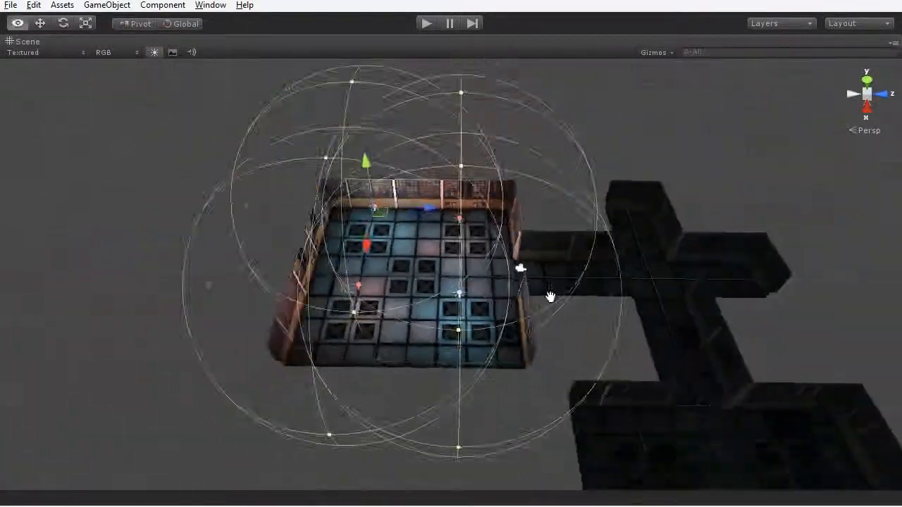
middle_drag(550, 296, 486, 231)
key(ctrl+d)
drag(397, 272, 409, 423)
alt+drag(704, 345, 416, 333)
drag(370, 119, 479, 315)
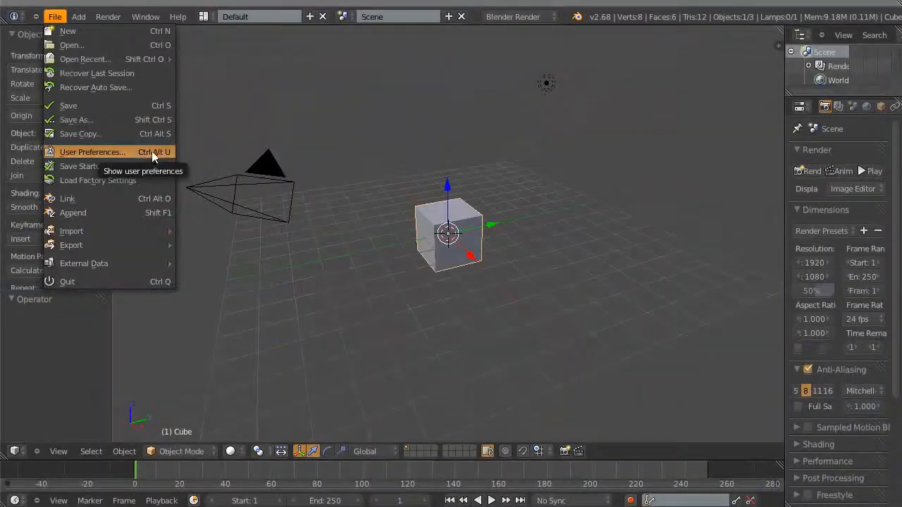
- Switch to Blender, open the user preferences and browse the list of add-ons
click(92, 152)
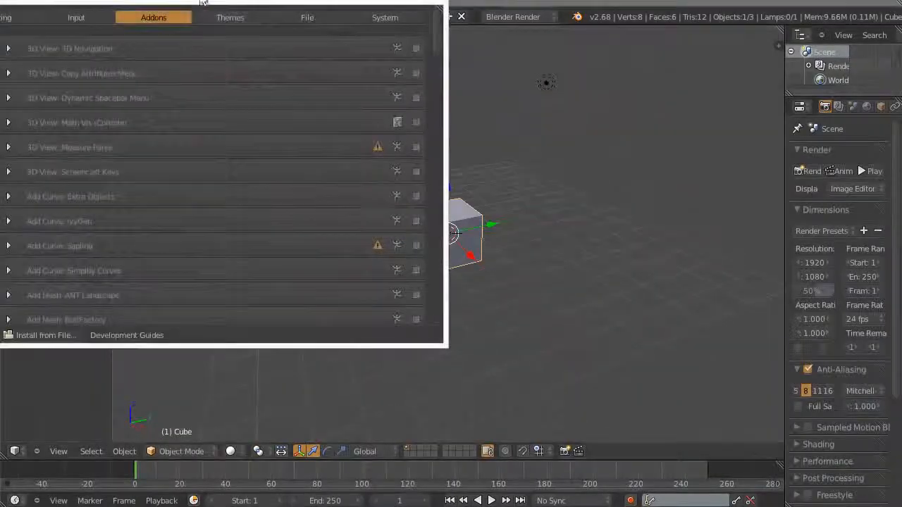
scroll(744, 202, down, 5)
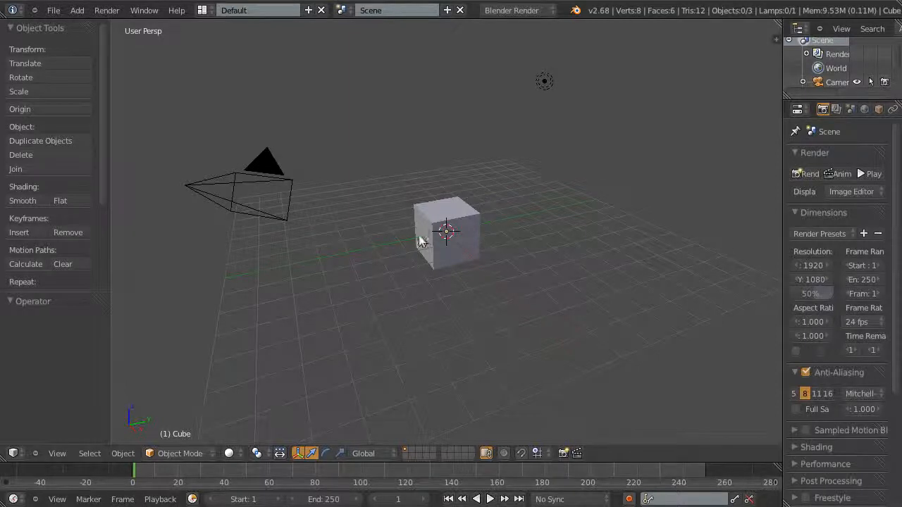
- Select the default cube and save the Blender scene under the file name default_scene.blend
right_click(466, 233)
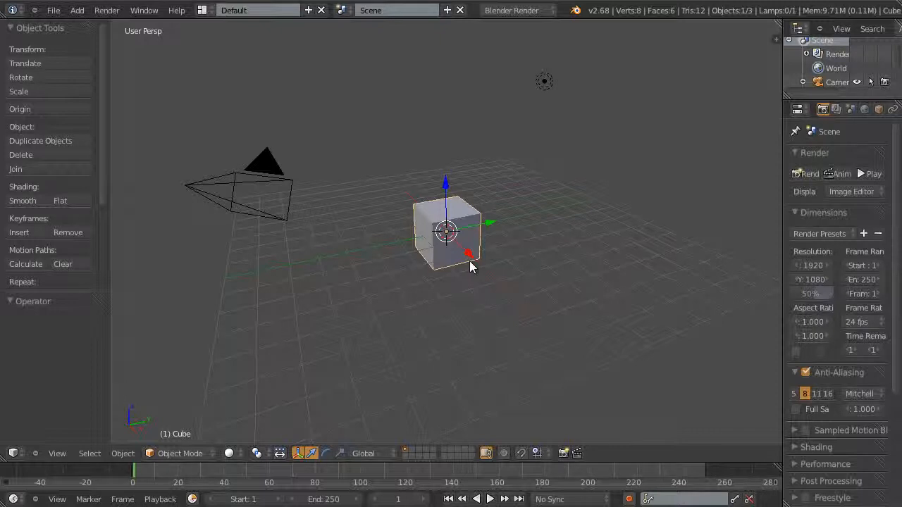
click(57, 11)
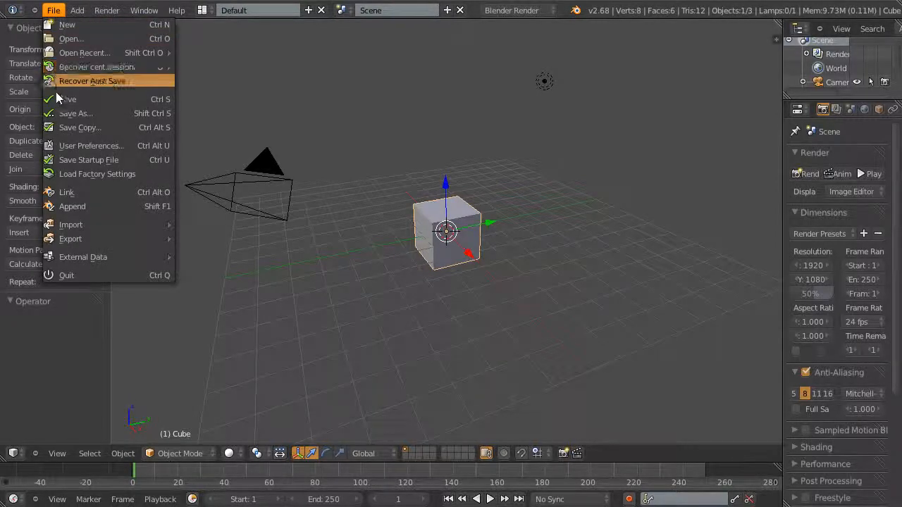
click(153, 99)
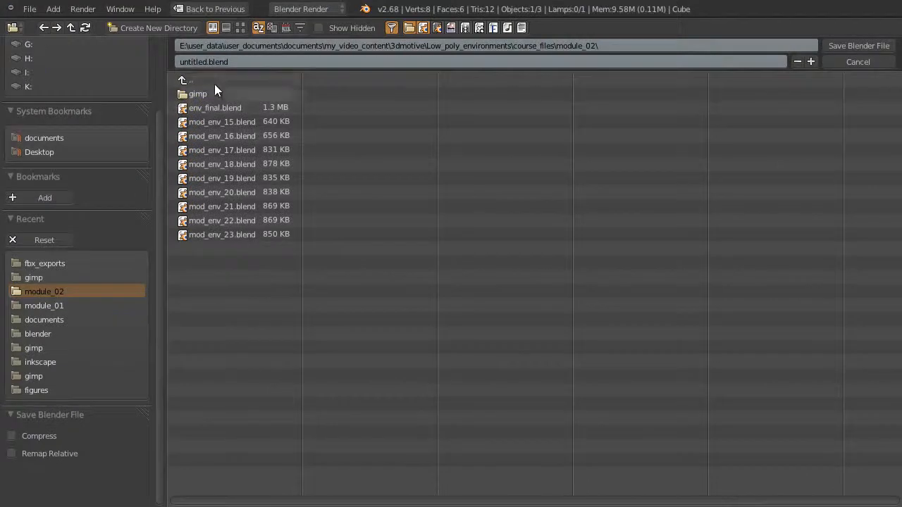
click(208, 62)
drag(209, 62, 179, 62)
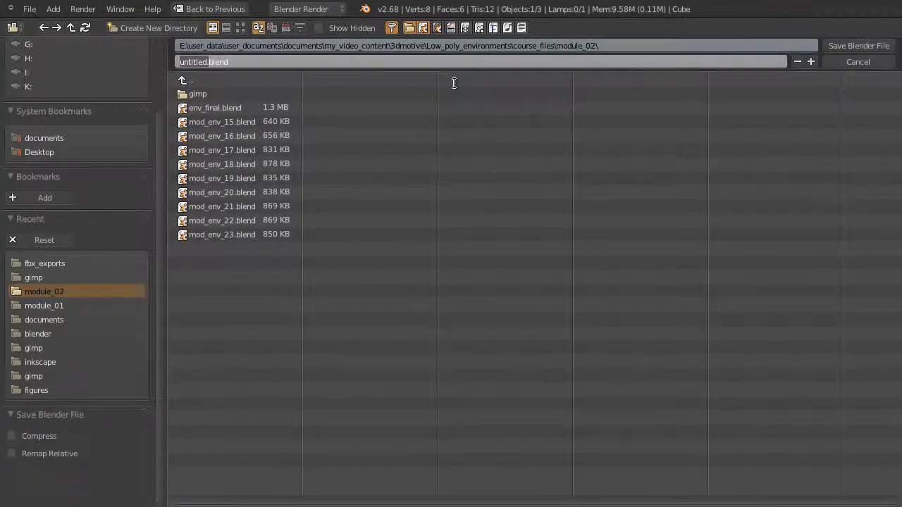
text(default_Scemne)
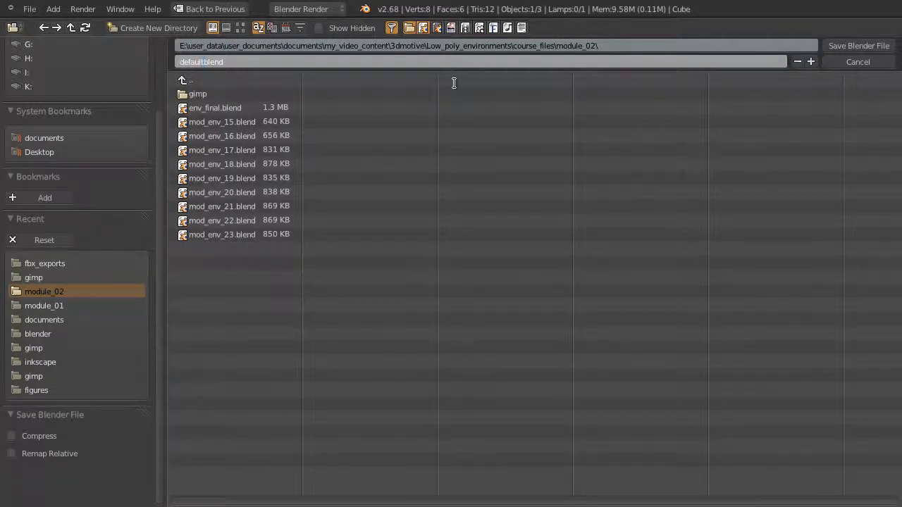
key(BackSpace)
key(BackSpace)
key(BackSpace)
key(BackSpace)
key(BackSpace)
key(BackSpace)
text(scene.)
key(End)
click(857, 45)
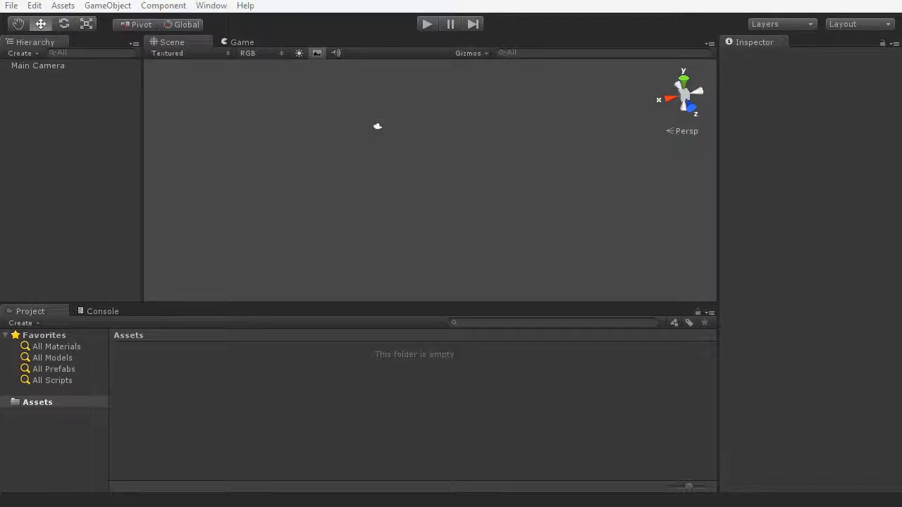
- Switch to Unity and try to import default_scene.blend from the module_03 folder into the project's Assets, then select the asset
drag(222, 506, 259, 235)
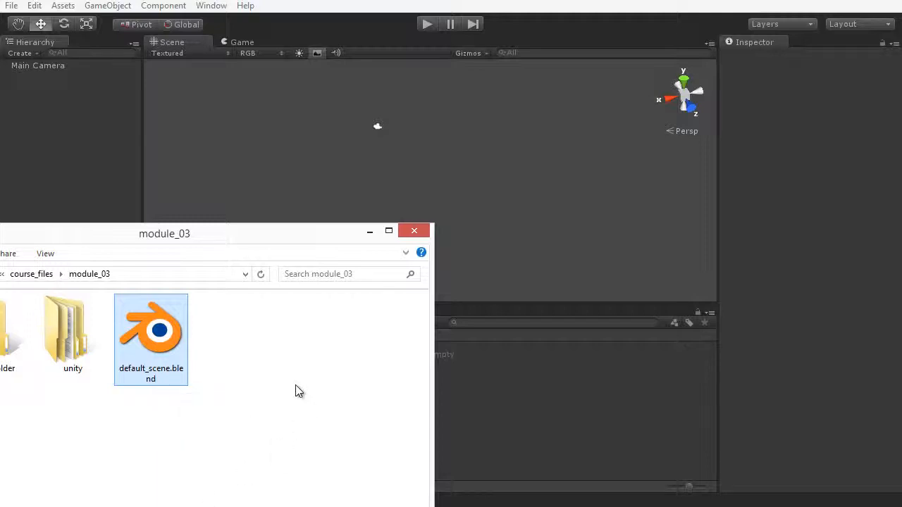
drag(163, 342, 513, 399)
drag(523, 384, 523, 383)
drag(338, 236, 345, 506)
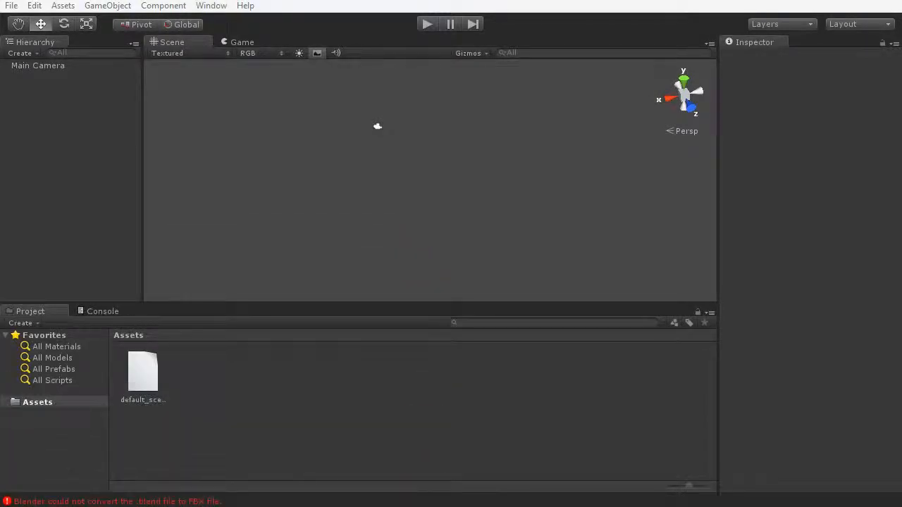
click(143, 398)
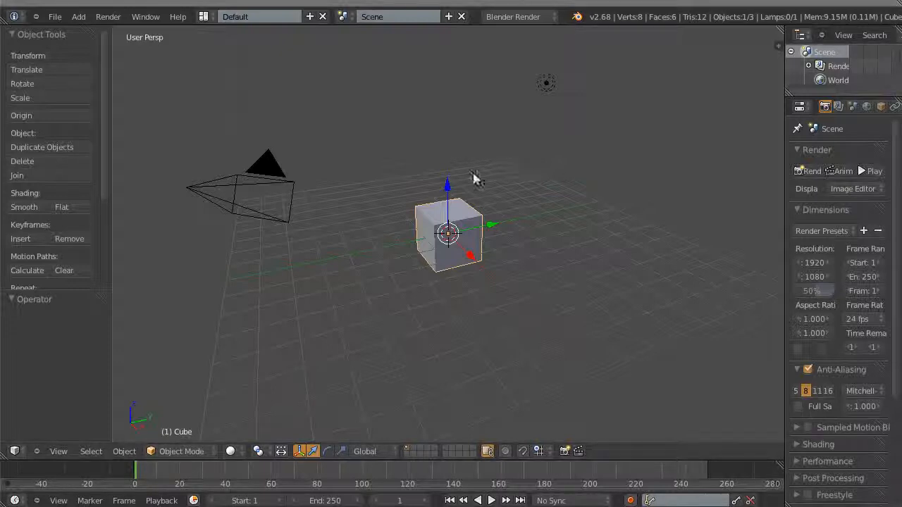
- In Blender's user preferences, check whether the Import-Export: Autodesk FBX format add-on is enabled, then close the preferences
click(54, 19)
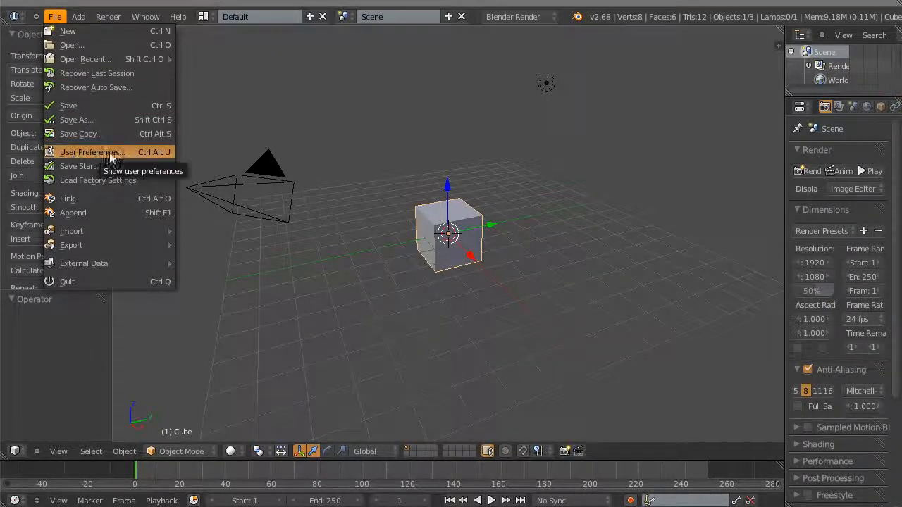
click(156, 150)
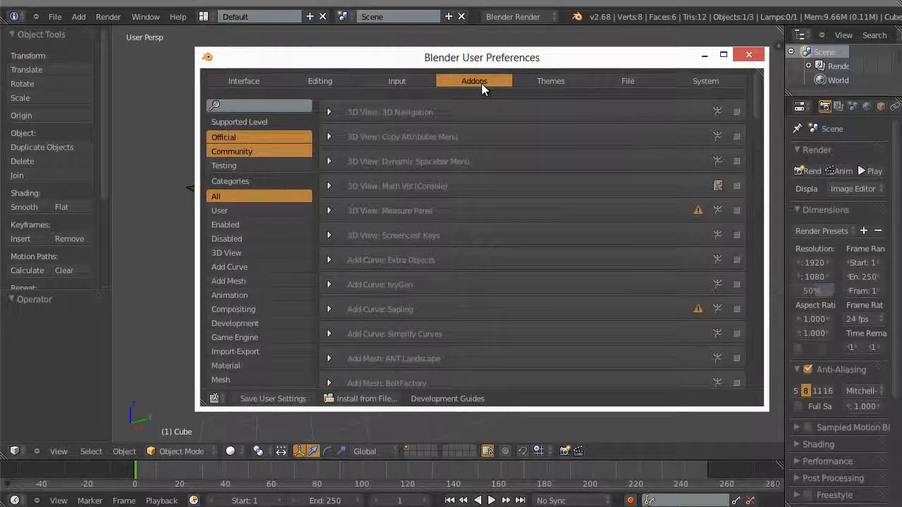
scroll(754, 118, down, 1)
drag(757, 116, 761, 181)
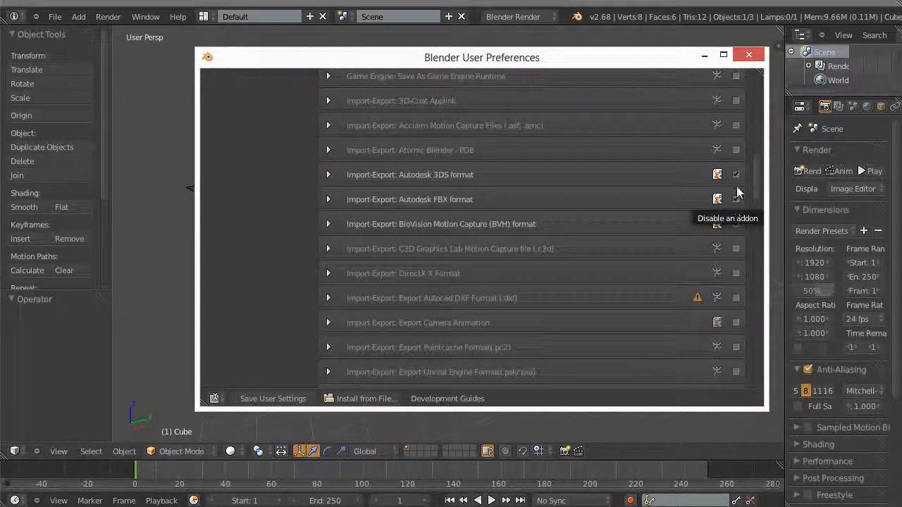
click(749, 56)
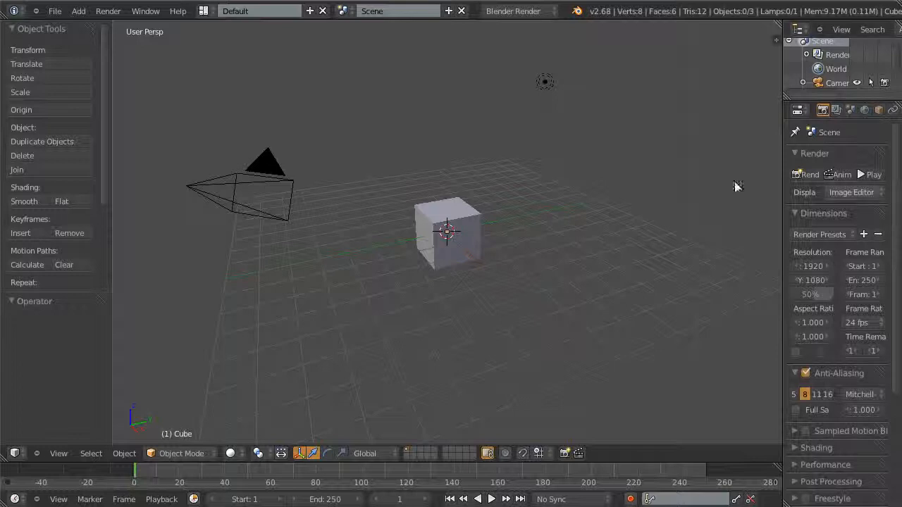
- Export the Blender scene in Autodesk FBX format as default_scene.fbx to the module_03 folder
click(57, 11)
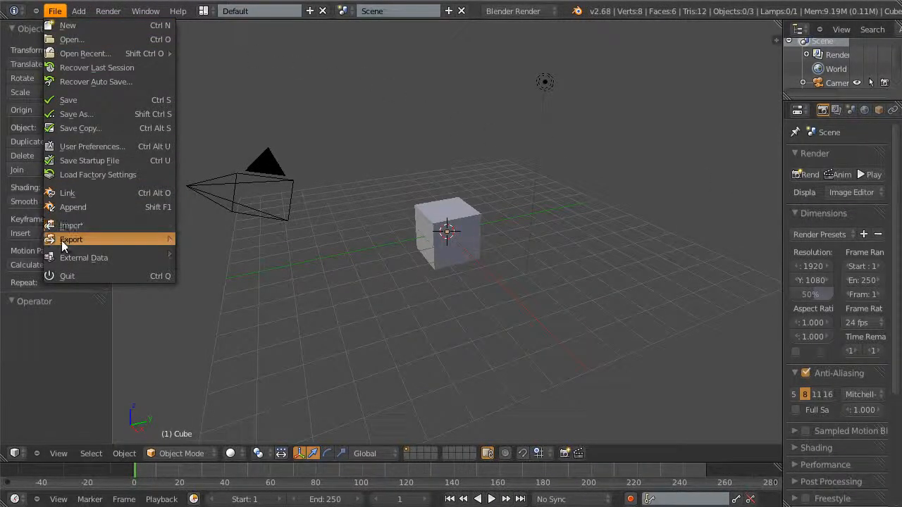
mouse_move(74, 240)
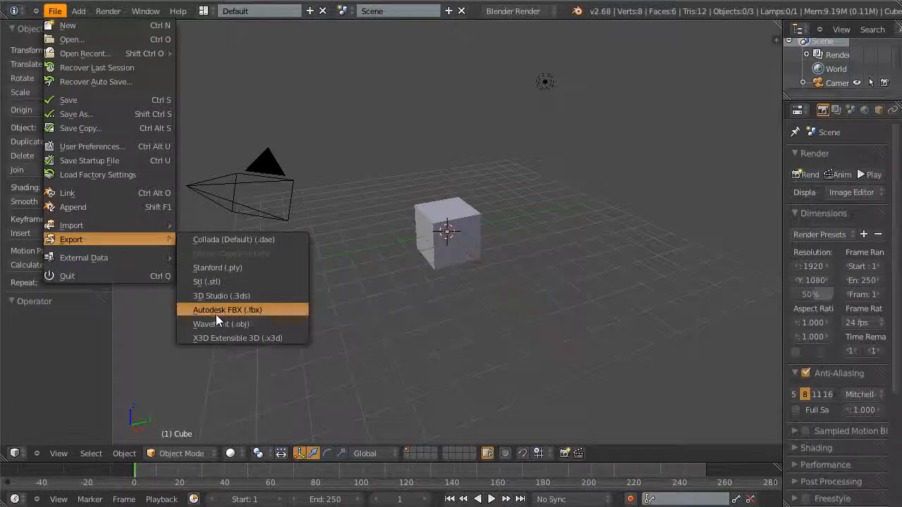
click(276, 313)
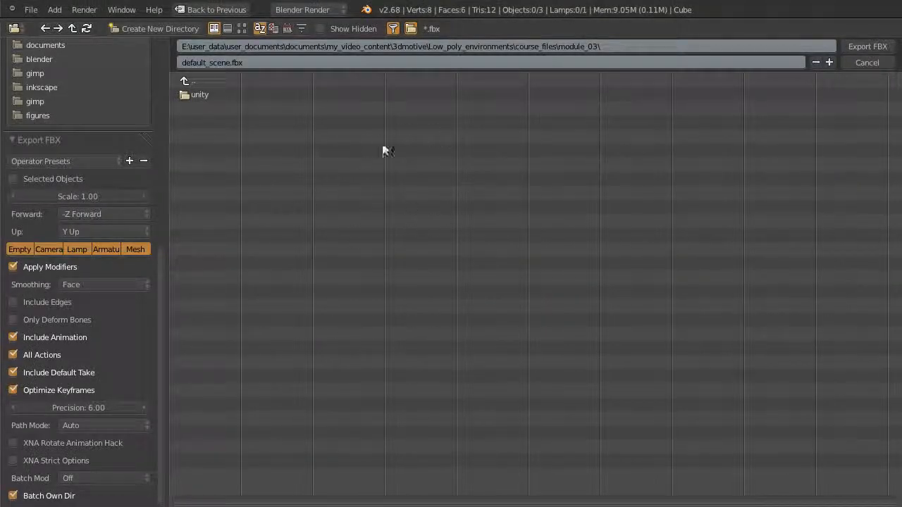
drag(165, 288, 169, 343)
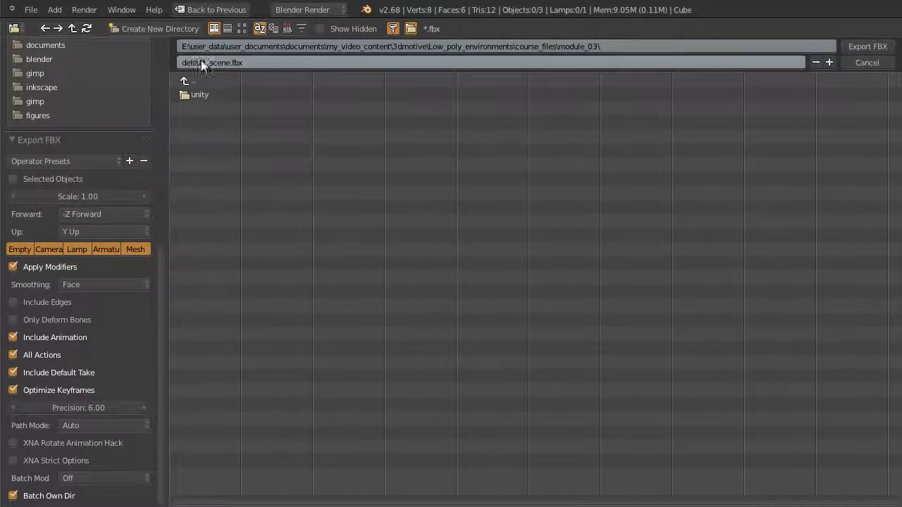
click(280, 62)
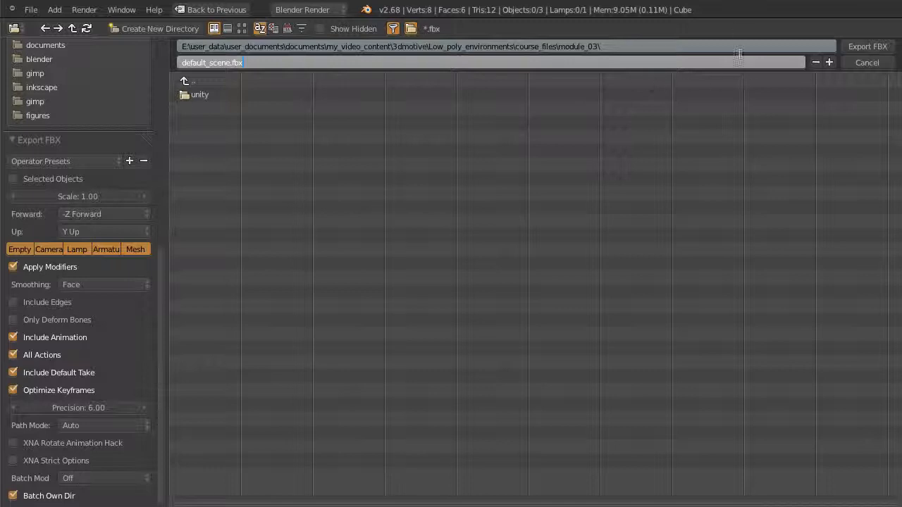
click(857, 46)
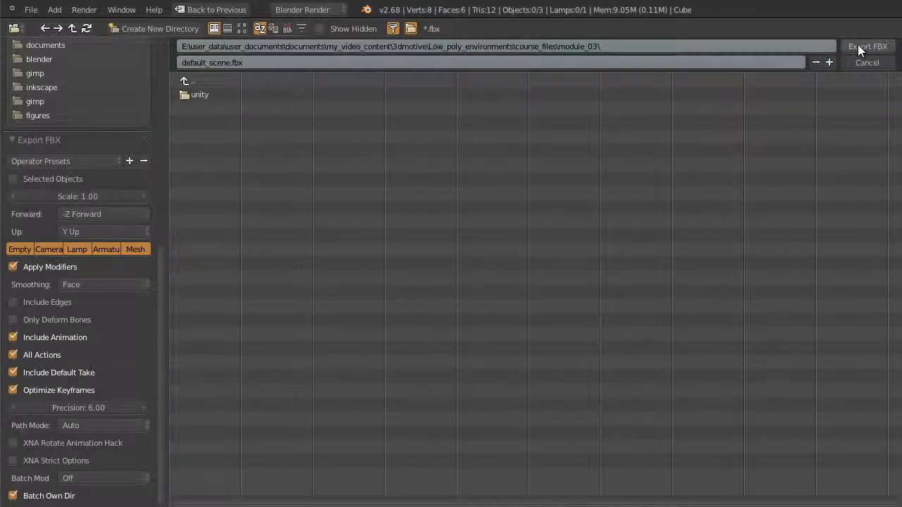
click(858, 46)
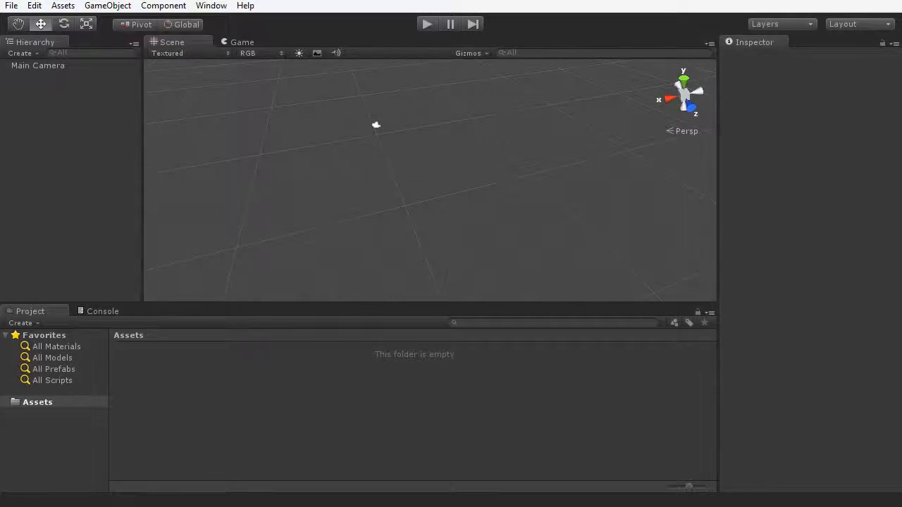
- Switch to Unity and import default_scene.fbx from the module_03 folder into the project's Assets, then minimize the folder window
click(205, 494)
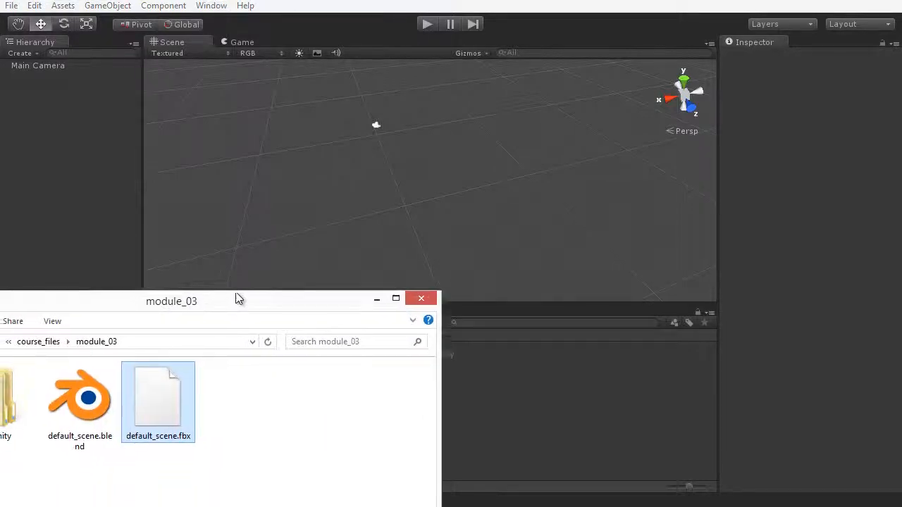
drag(238, 298, 246, 268)
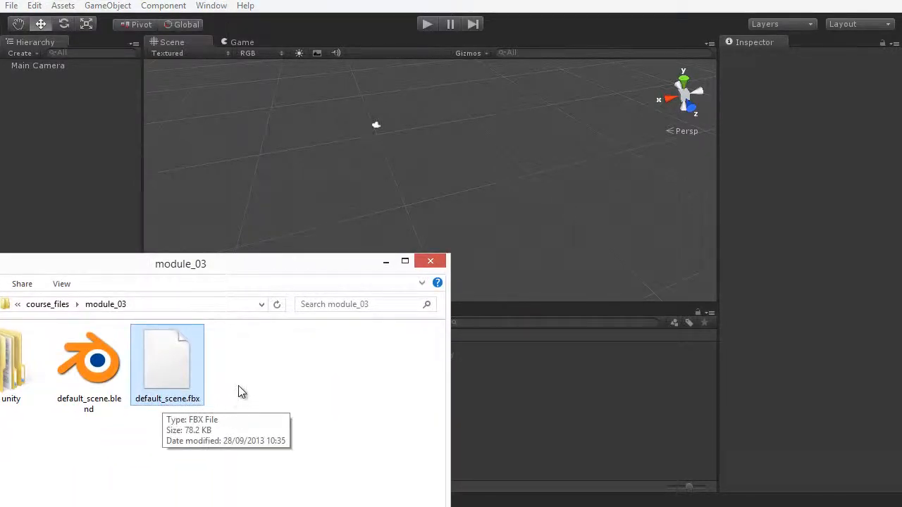
drag(162, 361, 595, 388)
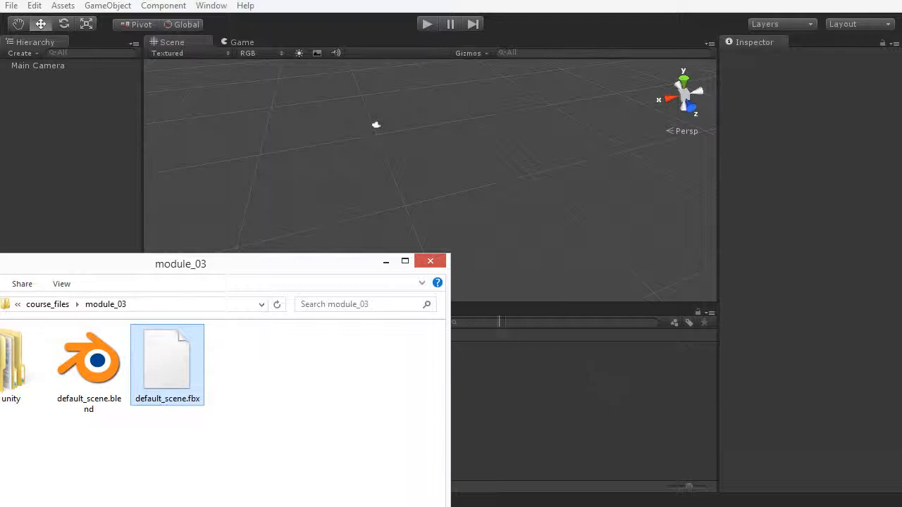
drag(342, 266, 372, 291)
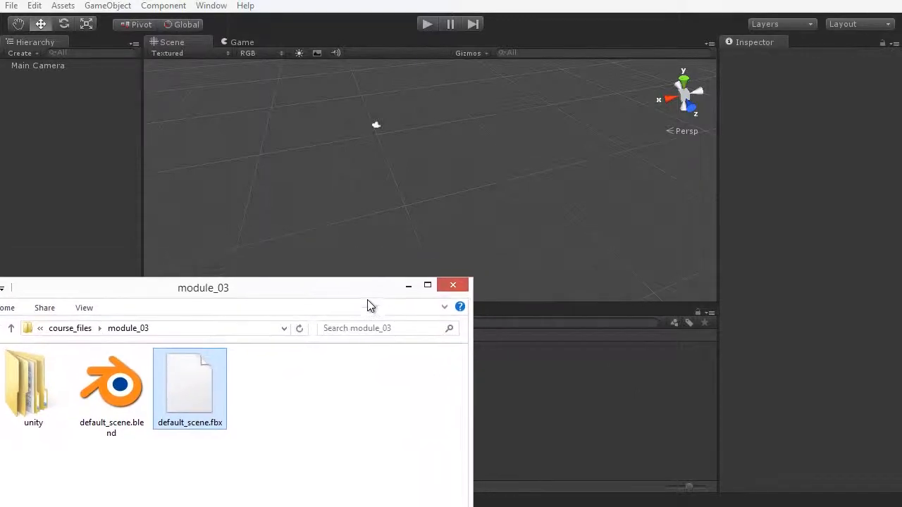
click(408, 286)
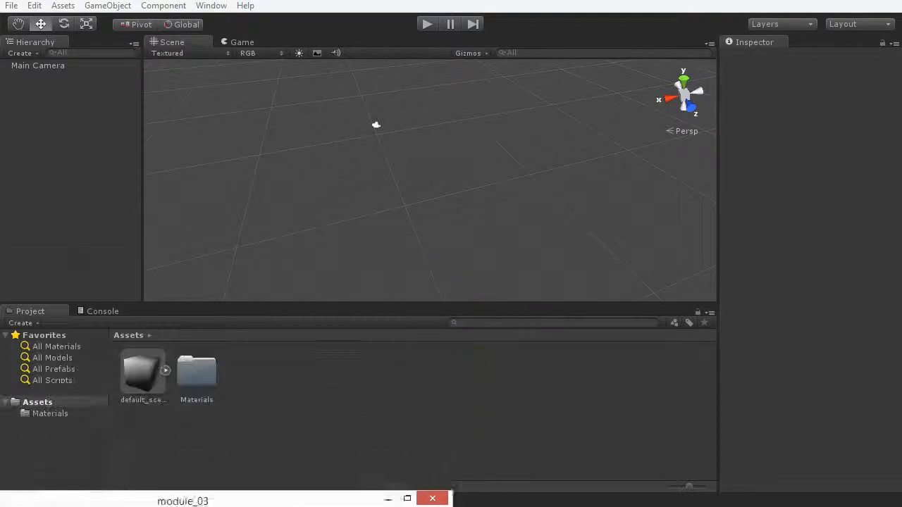
- Expand the imported default_scene asset and inspect its Default Take, Camera and Lamp sub-assets
click(166, 371)
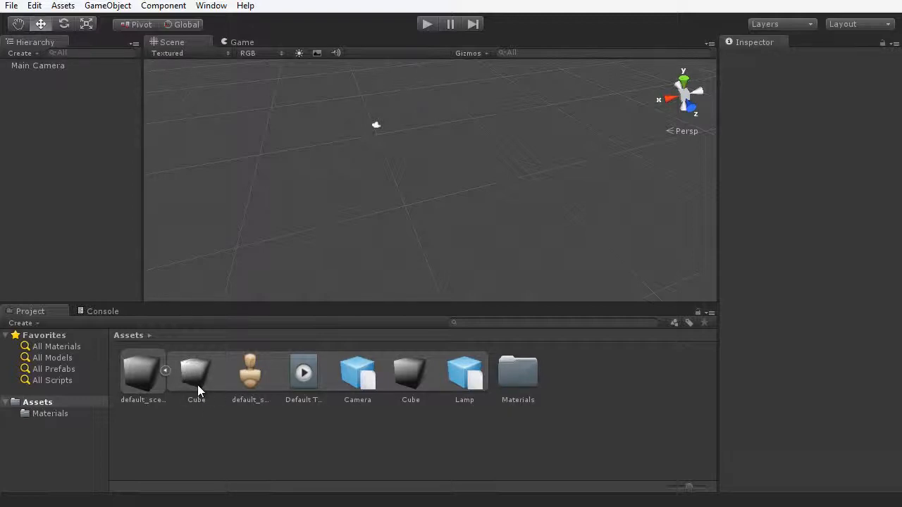
click(306, 377)
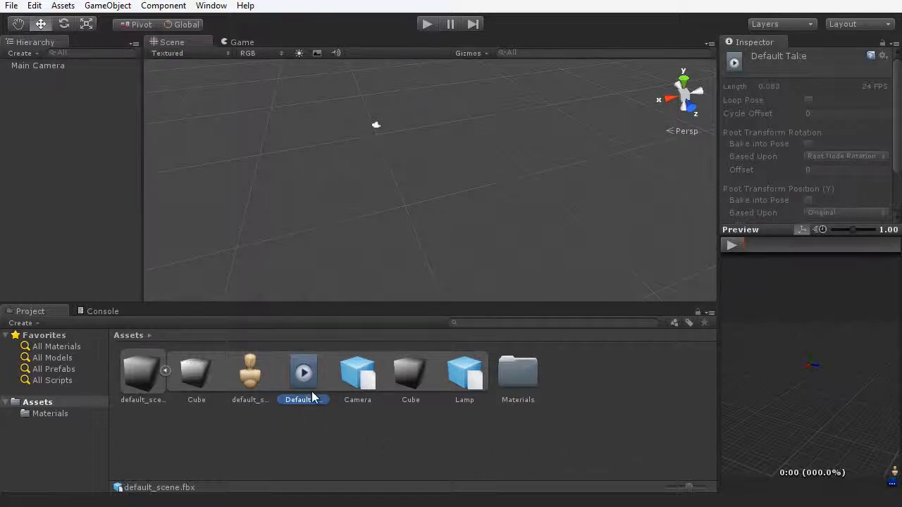
click(358, 375)
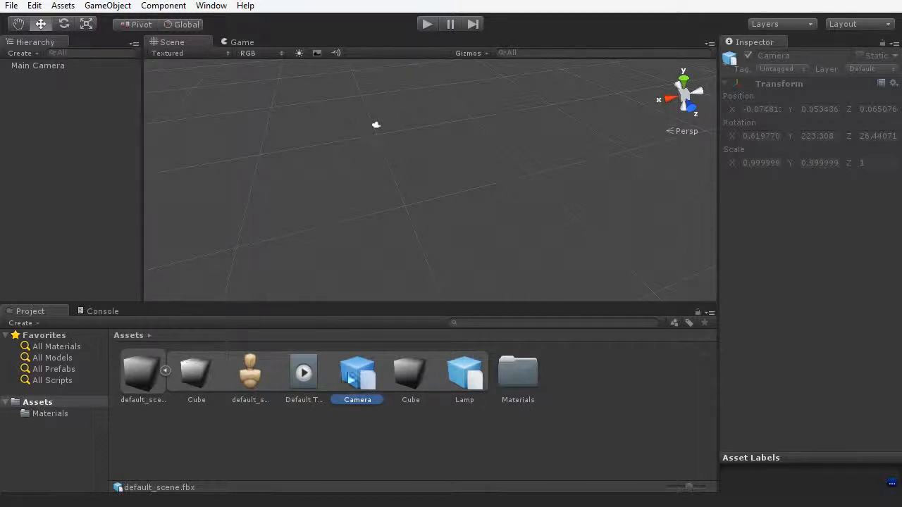
click(466, 384)
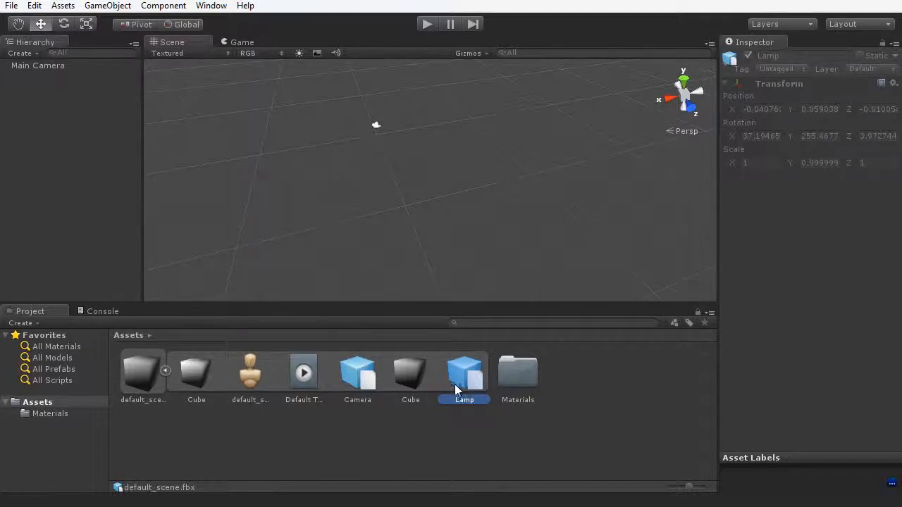
- Select the default_scene asset and examine the cube's shading in the preview from several angles
click(139, 381)
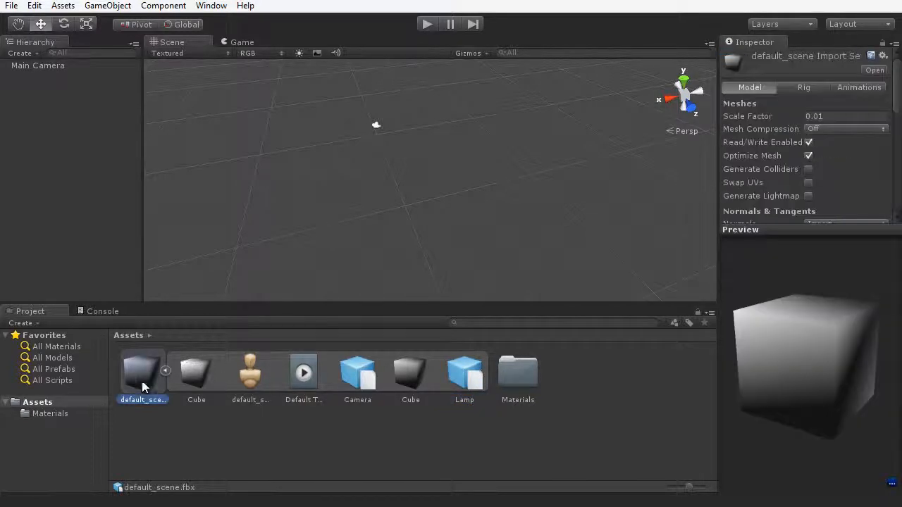
drag(840, 394, 802, 376)
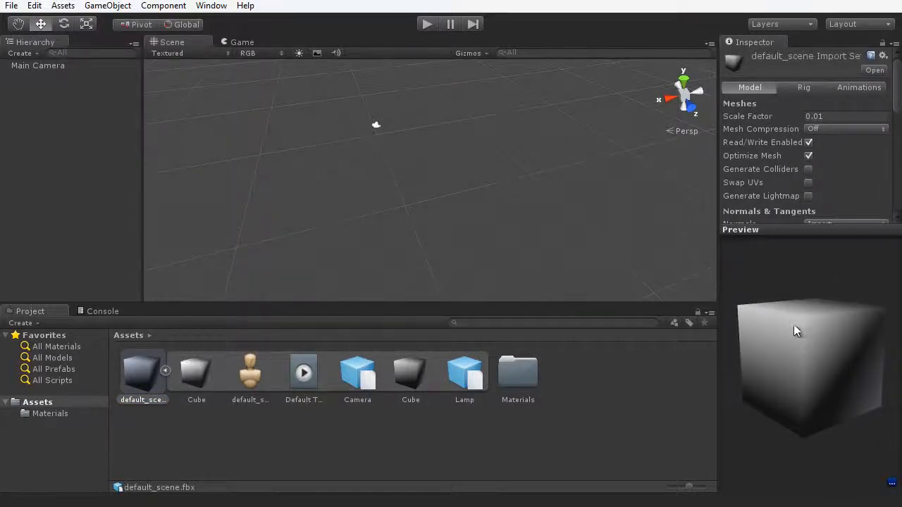
drag(752, 377, 809, 397)
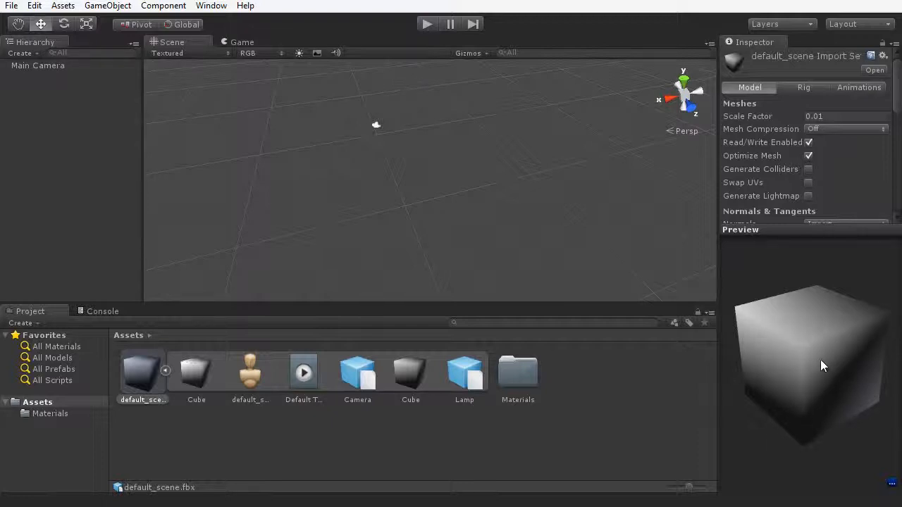
drag(821, 361, 842, 359)
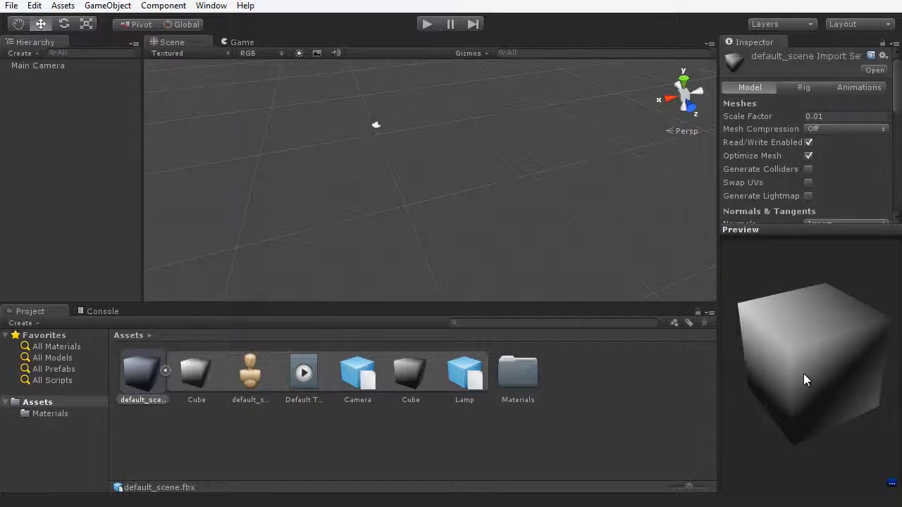
drag(795, 407, 811, 395)
- Set Normals to Calculate in the default_scene import settings, apply the change and check the cube's shading in the preview
scroll(892, 118, down, 5)
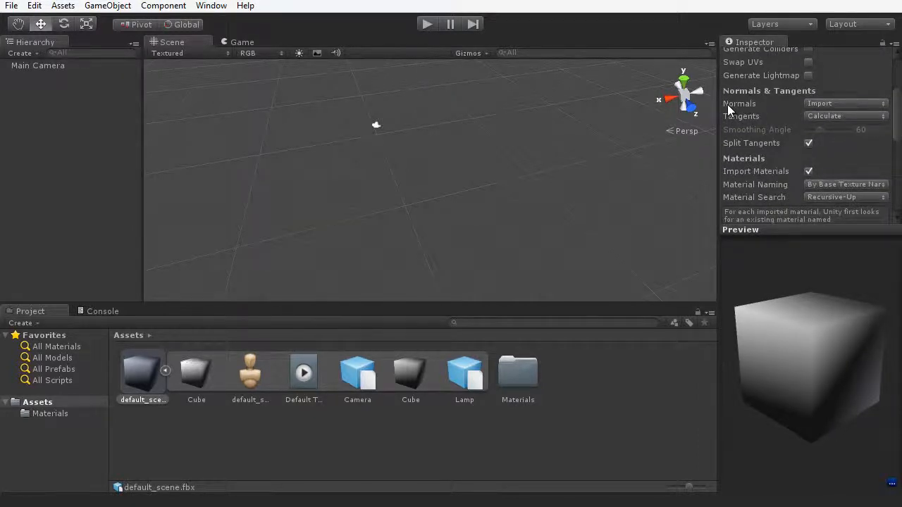
click(829, 103)
click(840, 134)
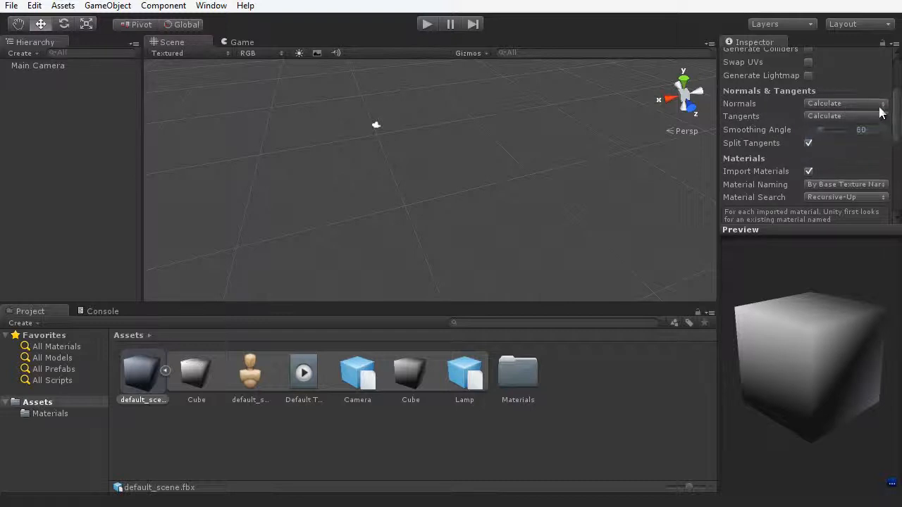
scroll(895, 126, down, 6)
click(874, 141)
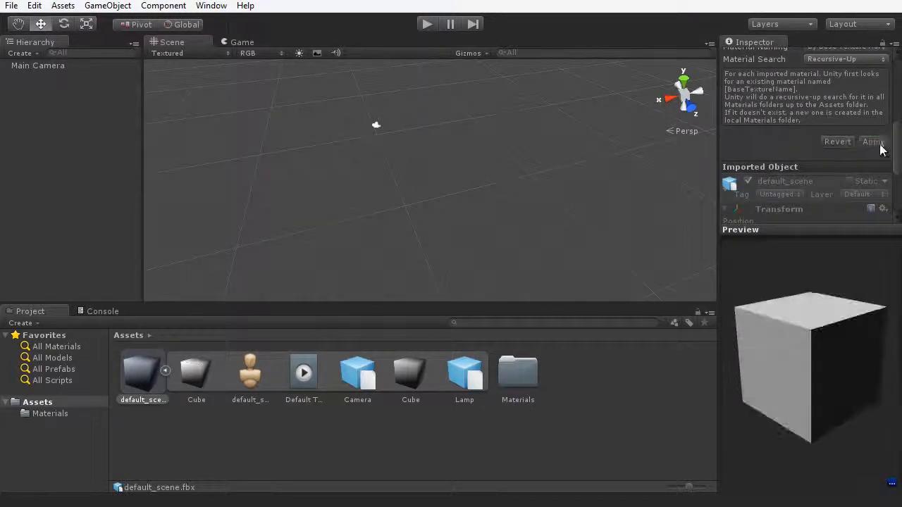
mouse_move(792, 340)
mouse_down()
mouse_move(837, 371)
mouse_move(764, 367)
mouse_move(795, 324)
mouse_move(881, 342)
mouse_move(789, 362)
mouse_move(783, 380)
mouse_move(788, 329)
mouse_move(776, 353)
mouse_move(750, 354)
mouse_move(825, 359)
mouse_move(779, 367)
mouse_move(836, 399)
mouse_move(847, 304)
mouse_move(840, 394)
mouse_move(809, 365)
mouse_move(842, 366)
mouse_move(804, 378)
mouse_move(818, 382)
mouse_move(803, 368)
mouse_move(802, 383)
mouse_move(821, 390)
mouse_move(825, 374)
mouse_up()
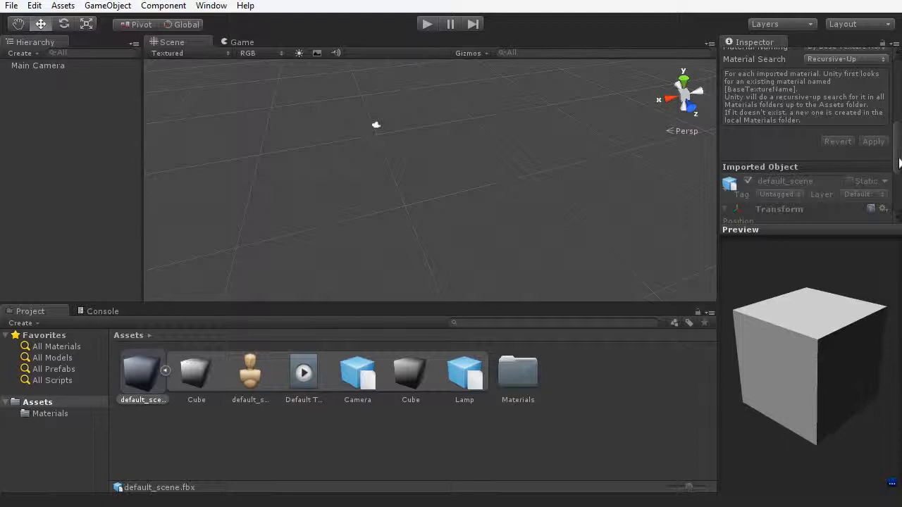
- Set Normals back to Import in the default_scene import settings, apply it and check the preview again
drag(899, 162, 899, 120)
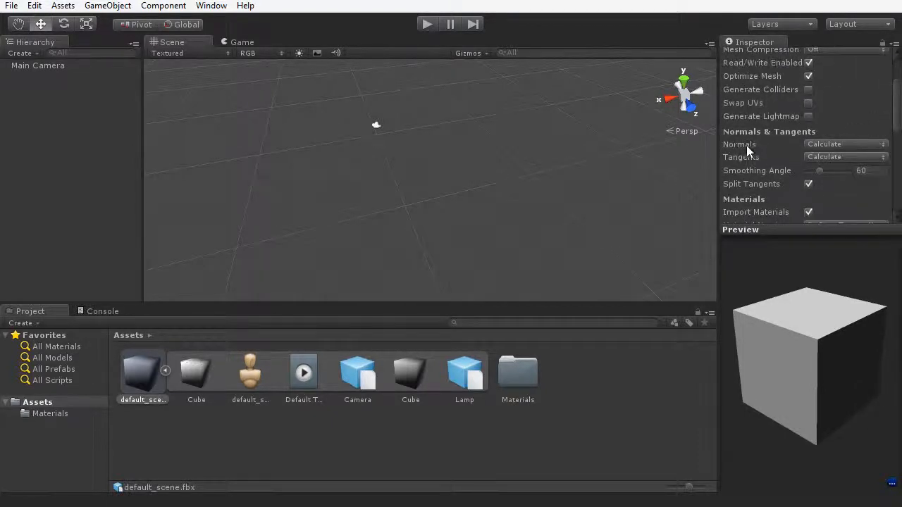
click(846, 144)
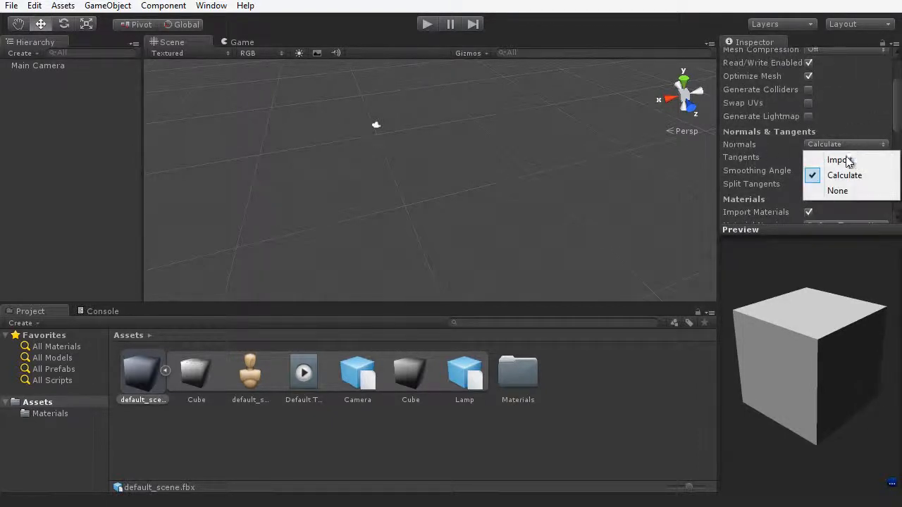
click(845, 160)
drag(900, 116, 898, 162)
click(873, 141)
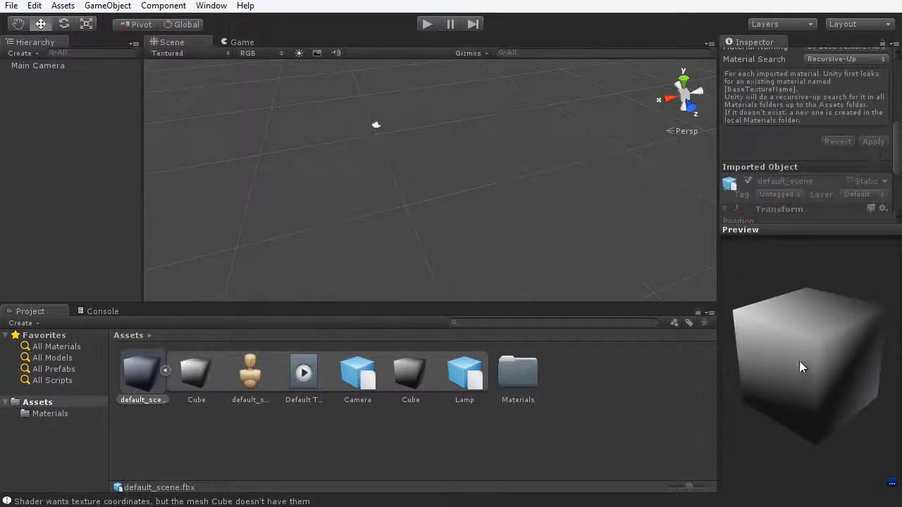
drag(799, 364, 773, 355)
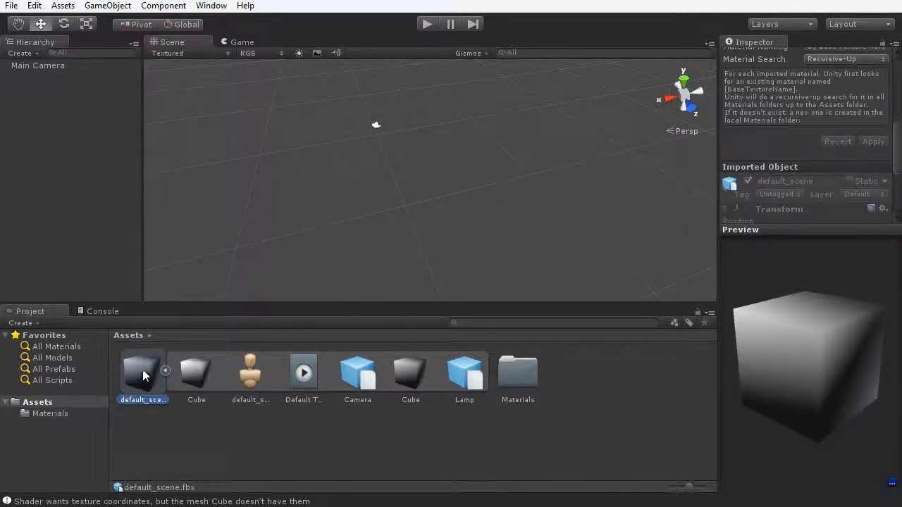
- Place the default_scene model in the scene and inspect its child objects in the hierarchy
drag(143, 376, 411, 163)
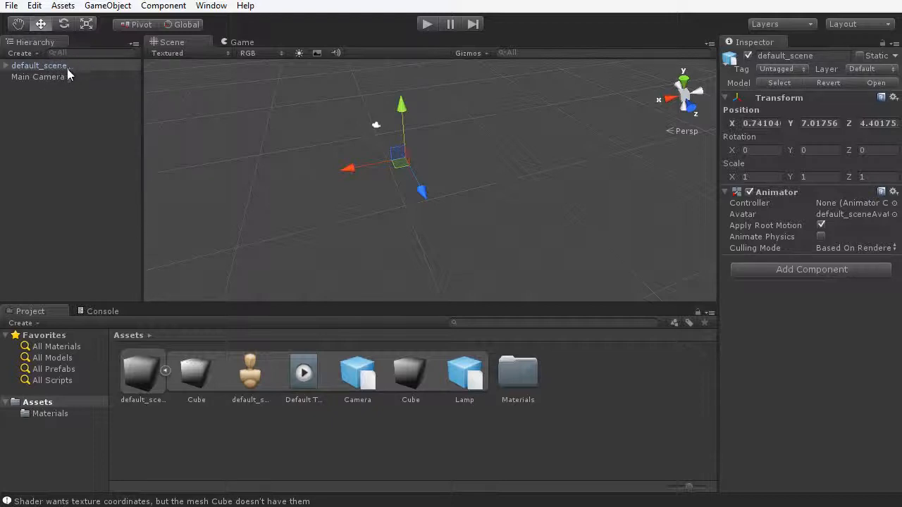
click(7, 67)
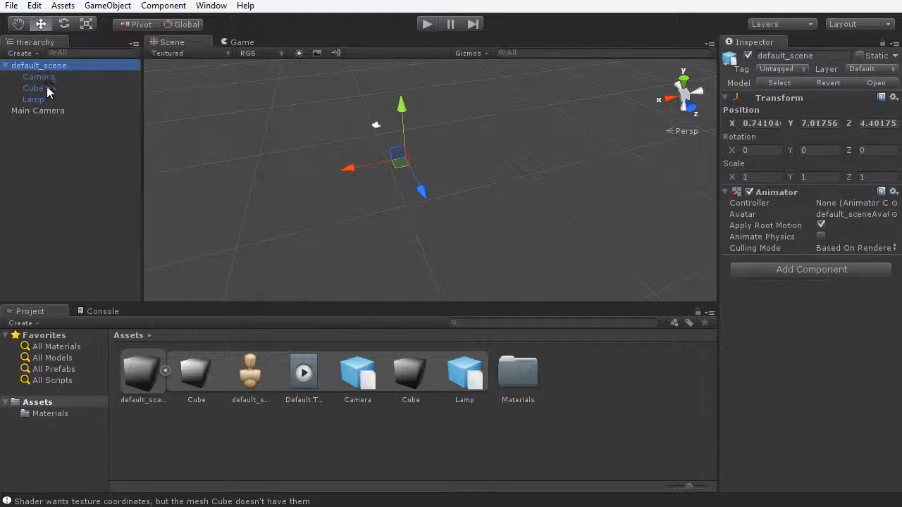
click(7, 66)
click(70, 82)
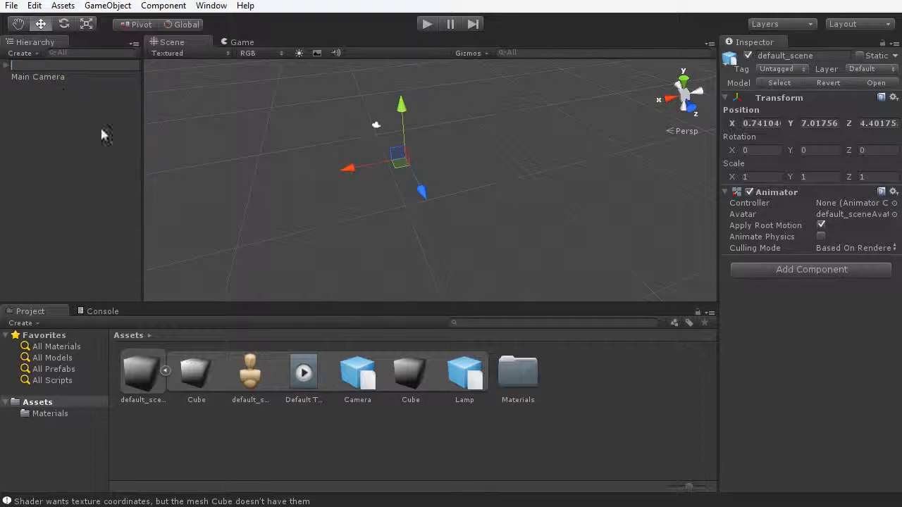
- Check the default_scene asset's import settings, then delete the default_scene instance from the scene
click(138, 375)
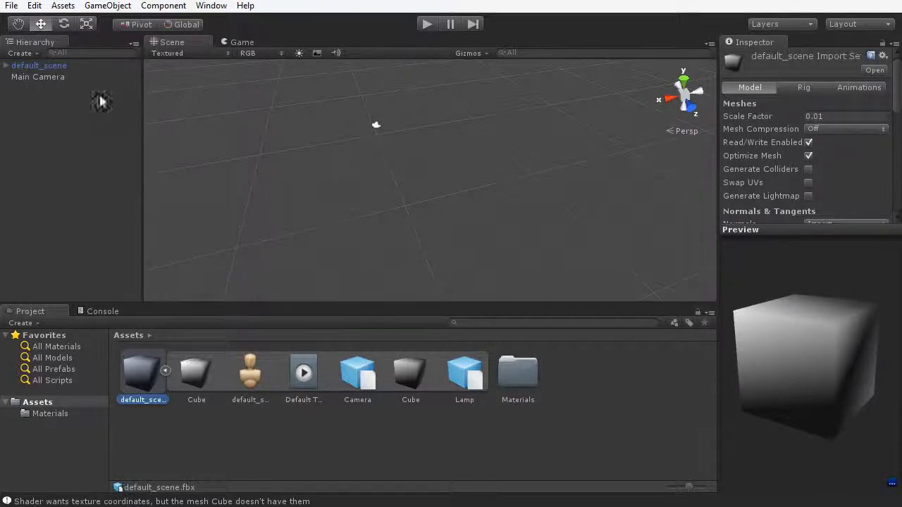
click(35, 66)
key(Delete)
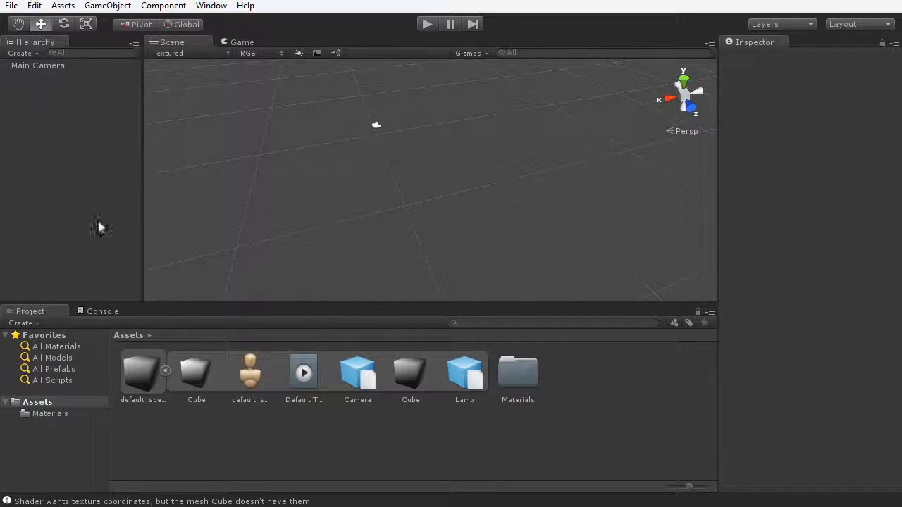
- Change the Scale Factor in the default_scene asset's import settings and apply it
click(148, 371)
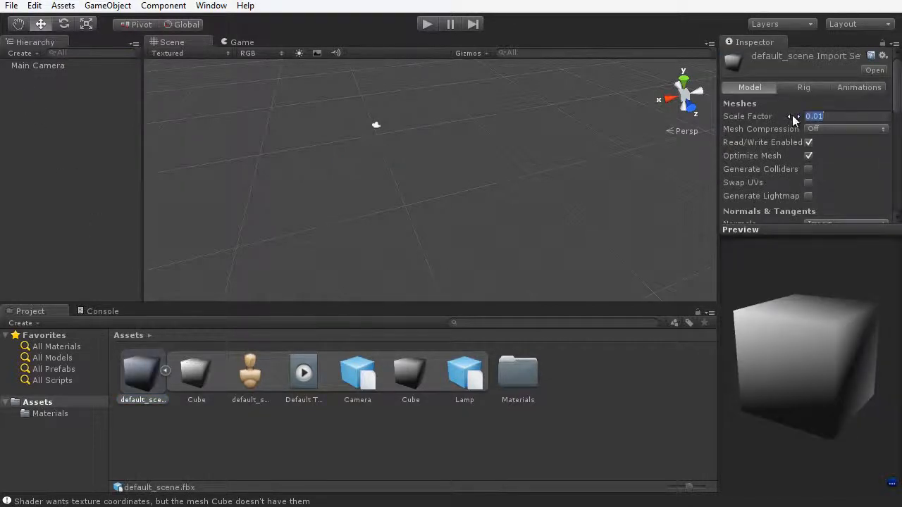
drag(897, 102, 898, 156)
click(874, 135)
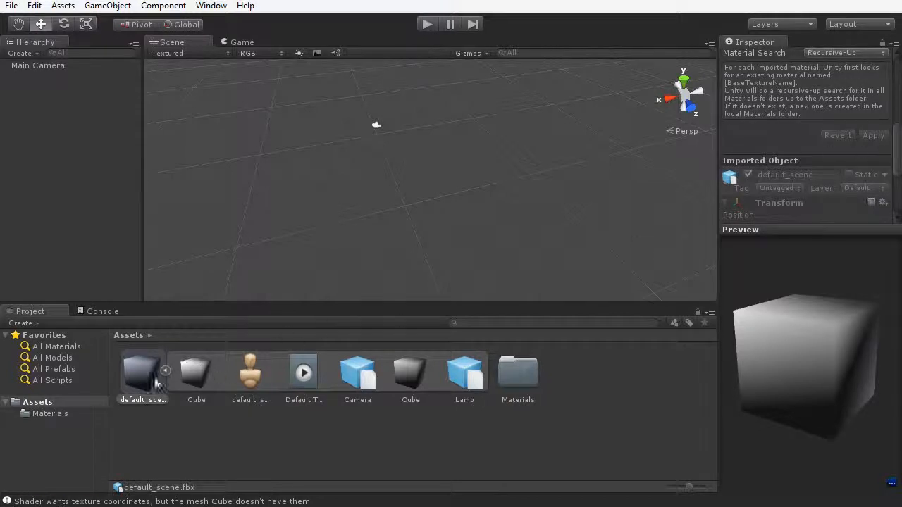
- Place the default_scene model in the scene again
drag(141, 373, 407, 185)
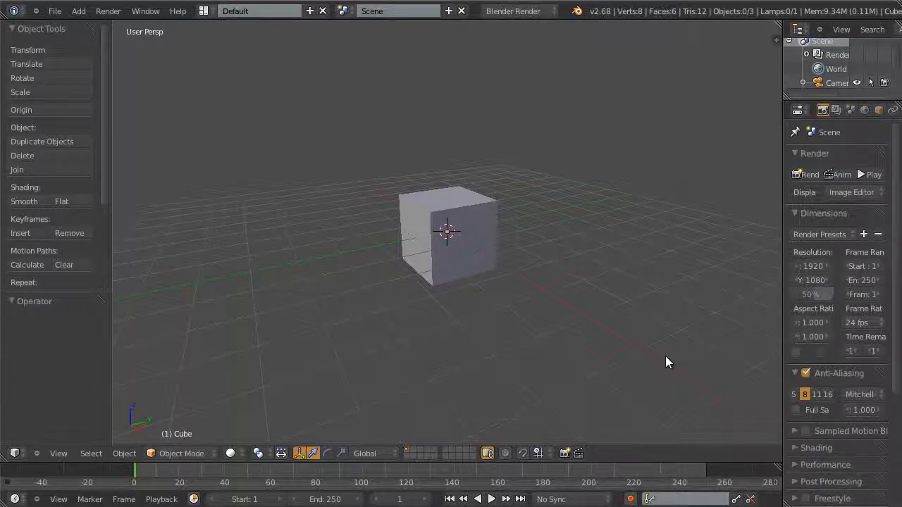
- Switch to Blender, select the cube and enter Edit Mode with edge selection
scroll(489, 338, up, 5)
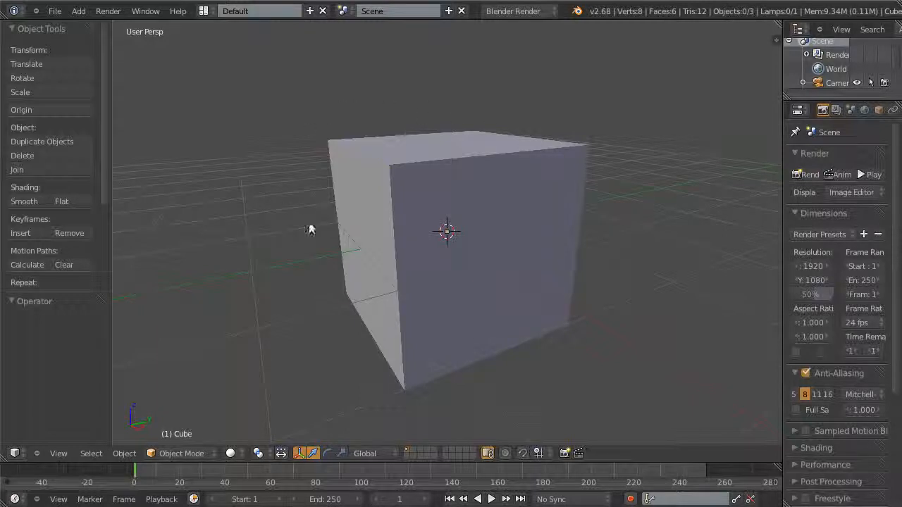
right_click(544, 227)
middle_drag(575, 256, 698, 319)
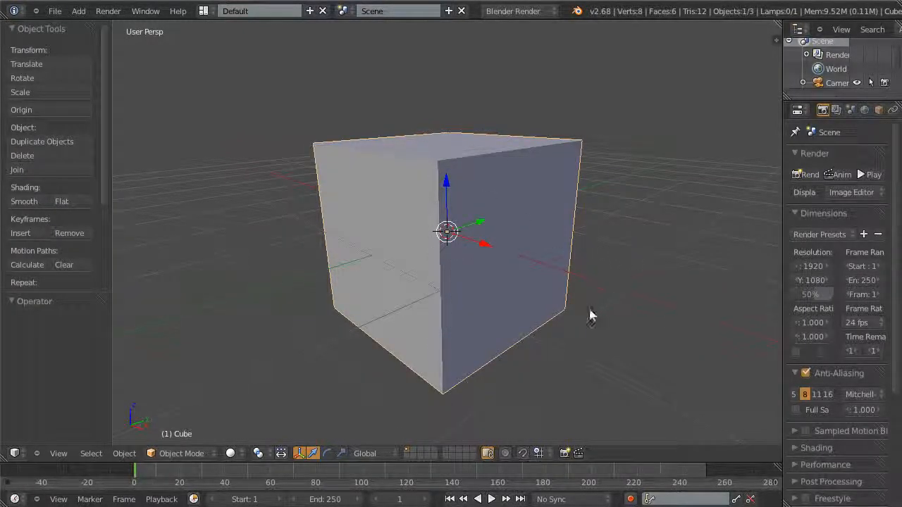
scroll(590, 310, down, 3)
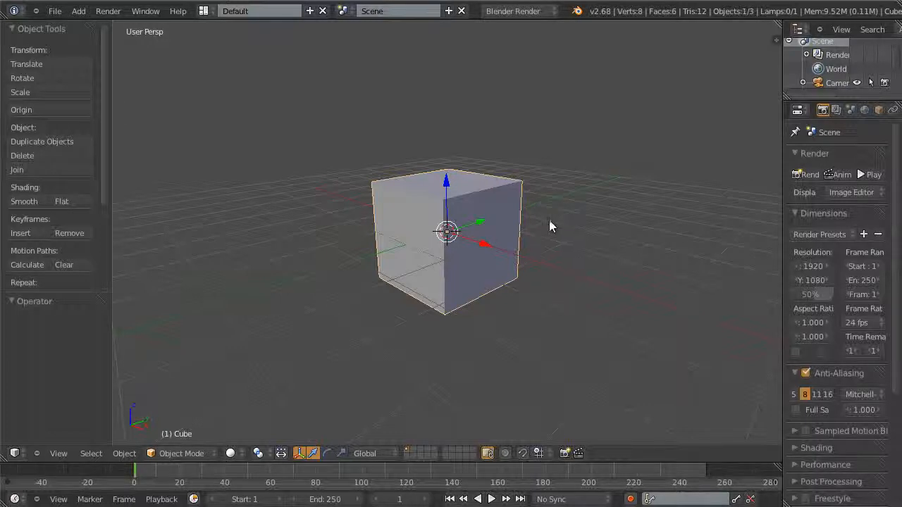
key(Tab)
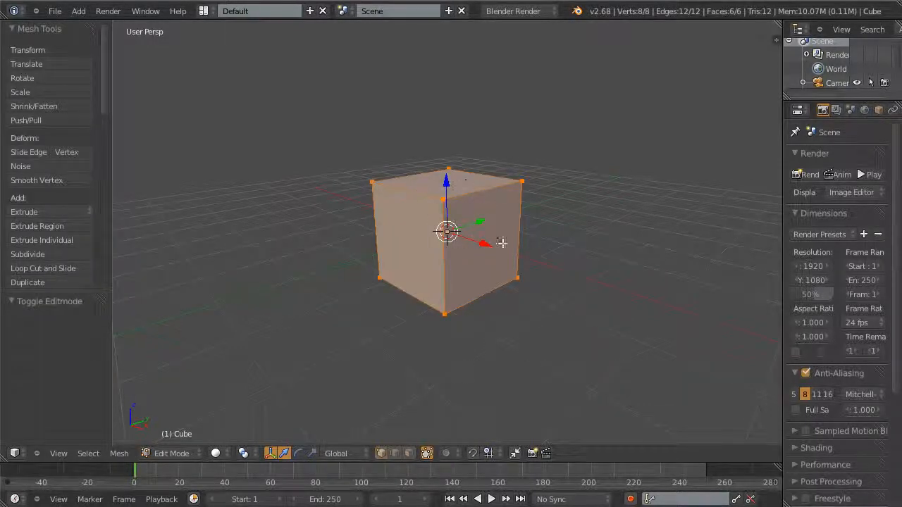
middle_drag(485, 261, 490, 231)
key(ctrl+Tab)
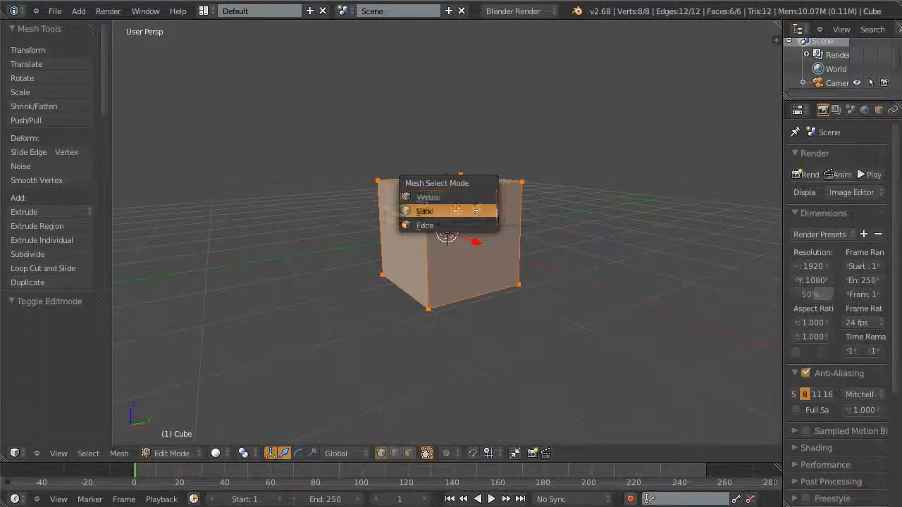
click(456, 212)
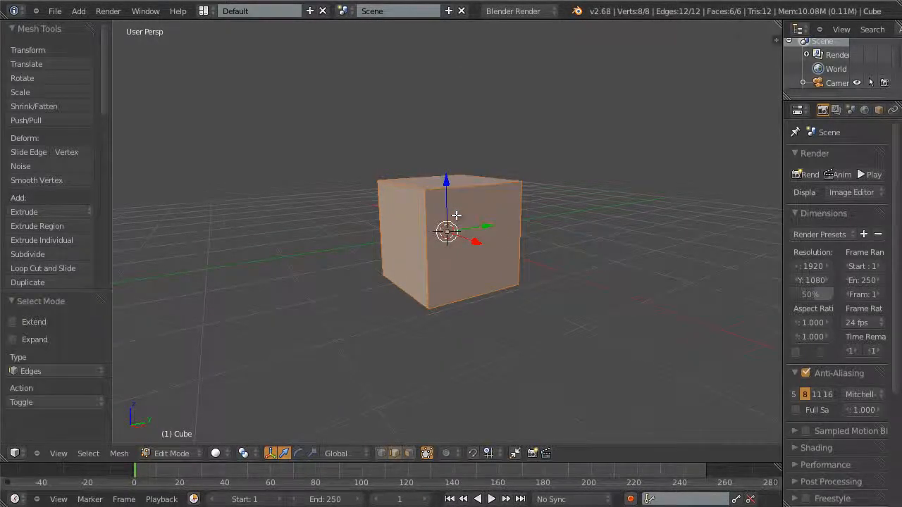
- Select all edges of the cube, mark them as sharp and clear the selection
key(a)
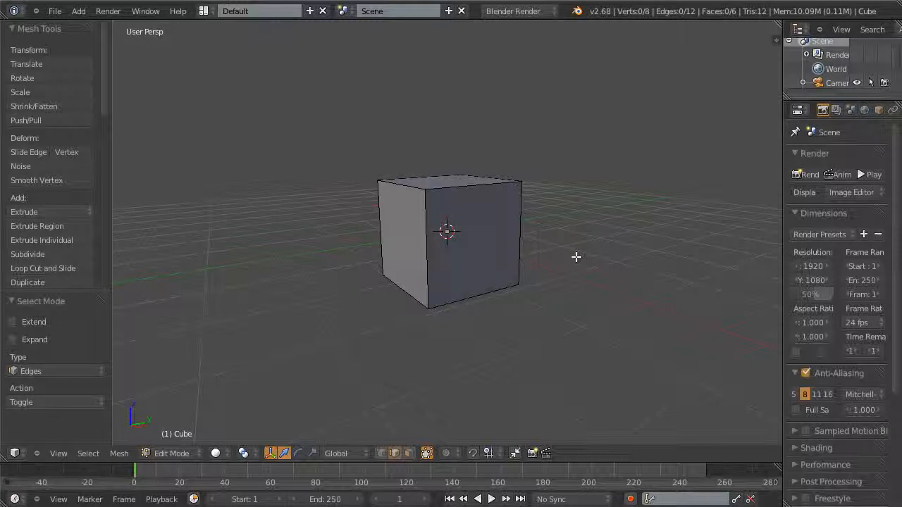
key(a)
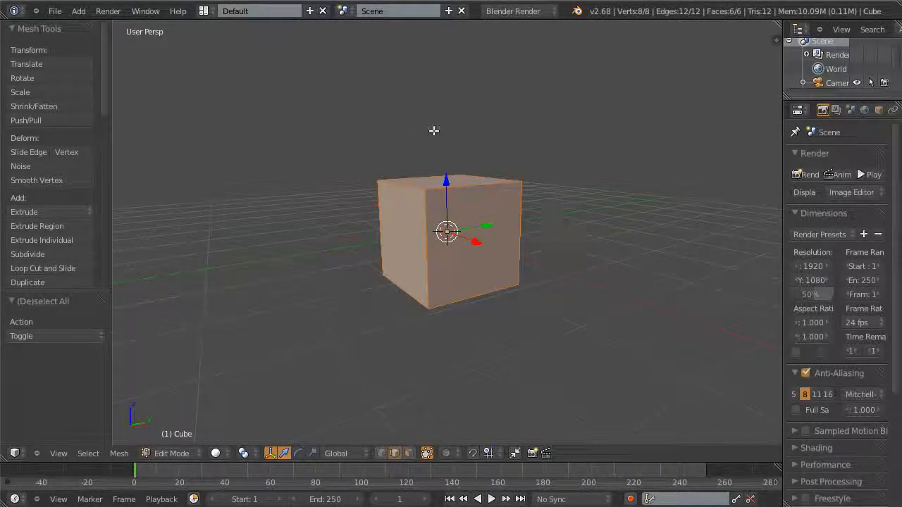
middle_drag(494, 288, 315, 238)
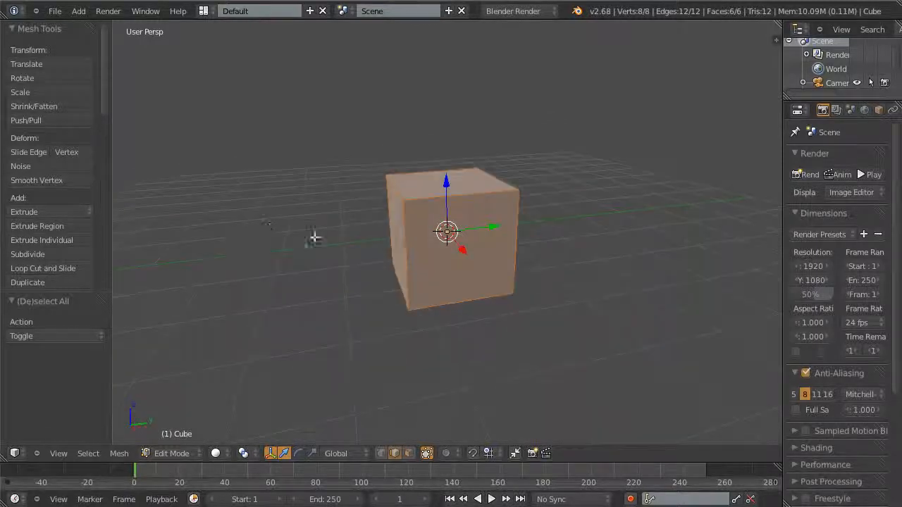
scroll(534, 228, up, 2)
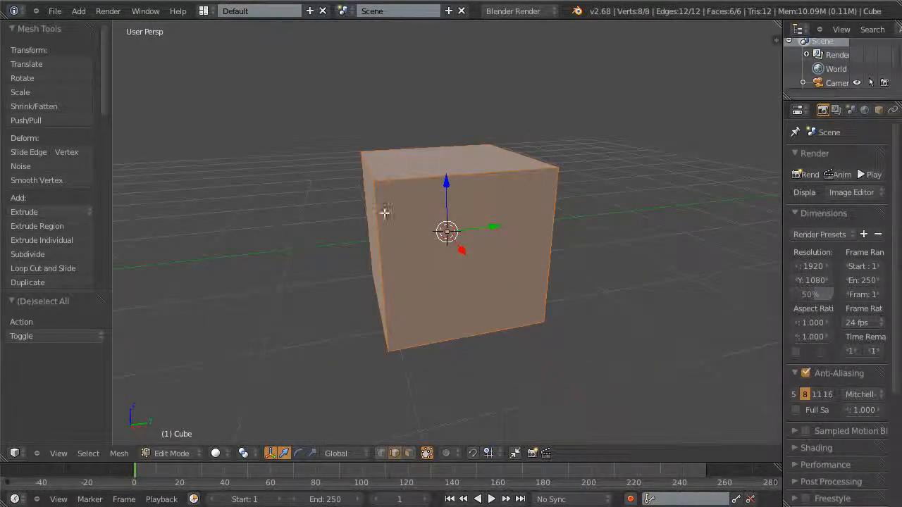
middle_drag(610, 334, 490, 321)
middle_drag(602, 306, 518, 329)
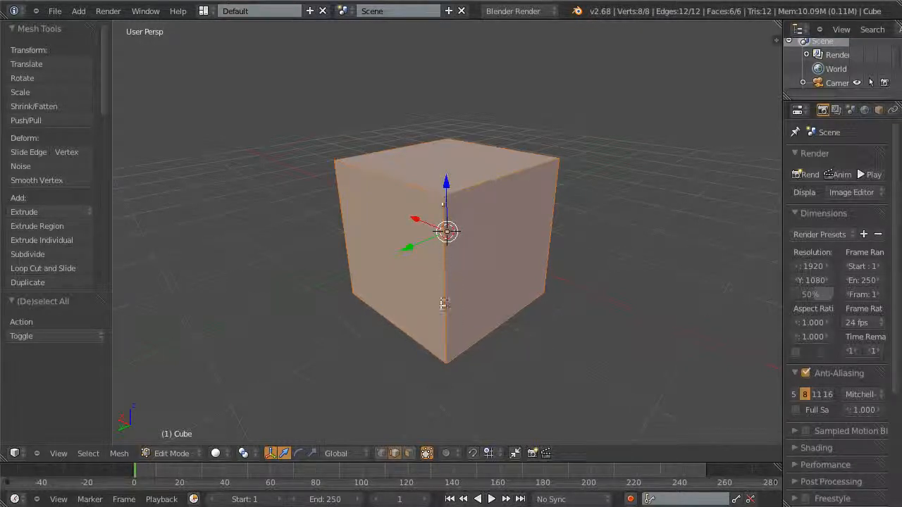
middle_drag(378, 244, 565, 239)
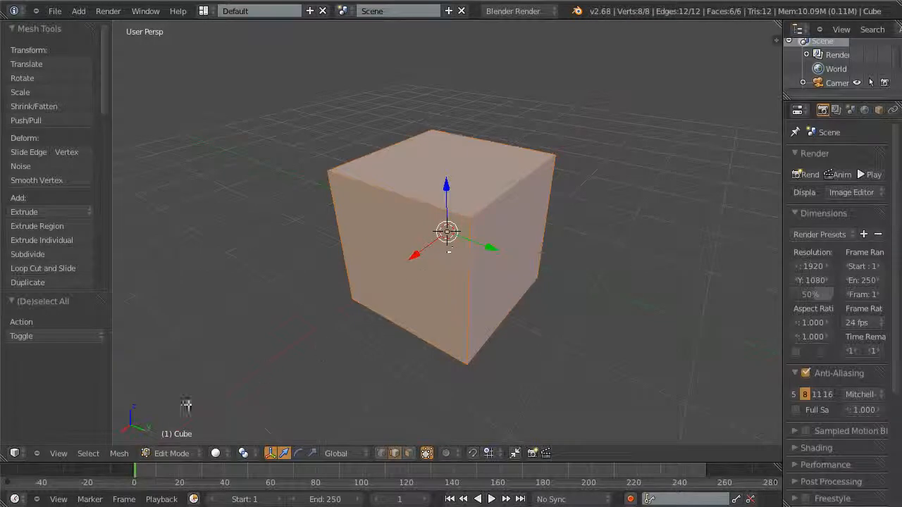
click(119, 453)
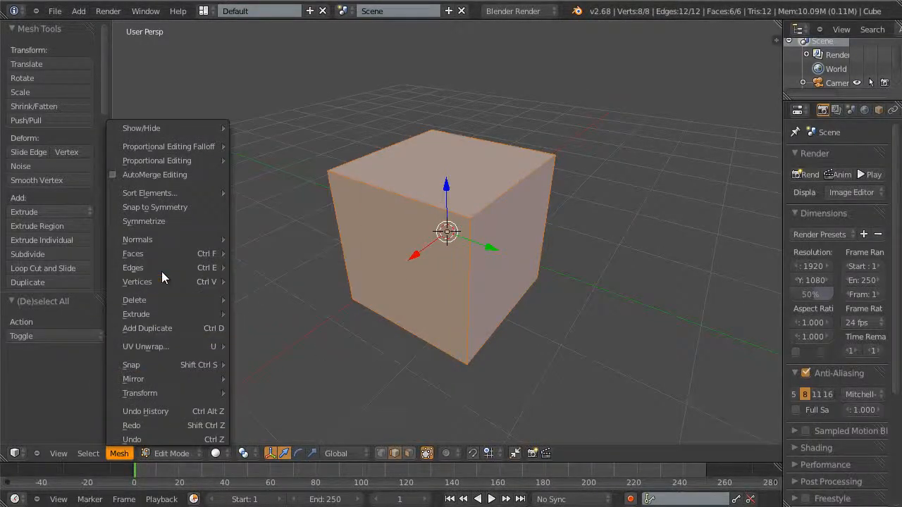
mouse_move(162, 271)
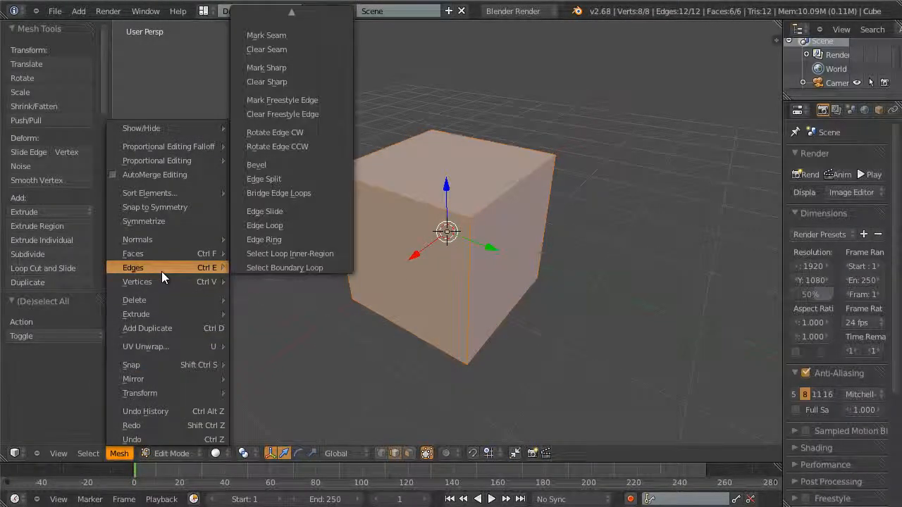
click(303, 70)
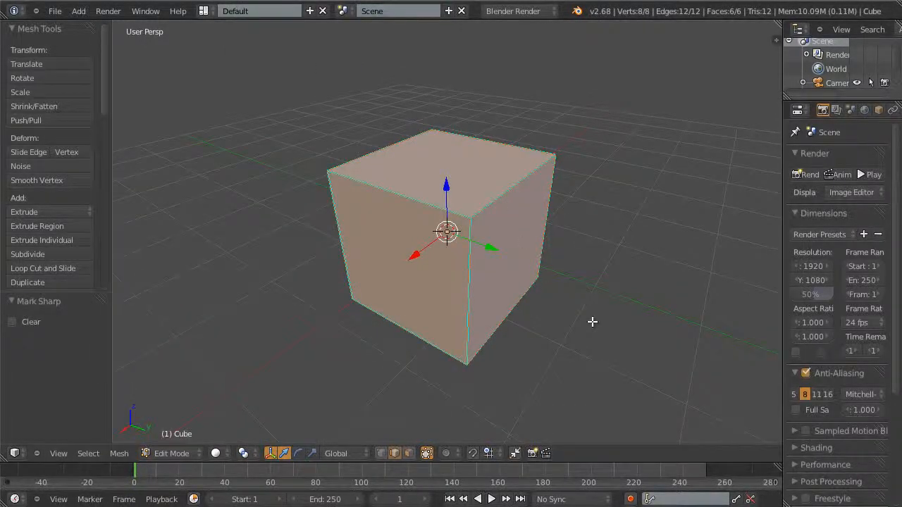
key(a)
middle_drag(480, 338, 352, 170)
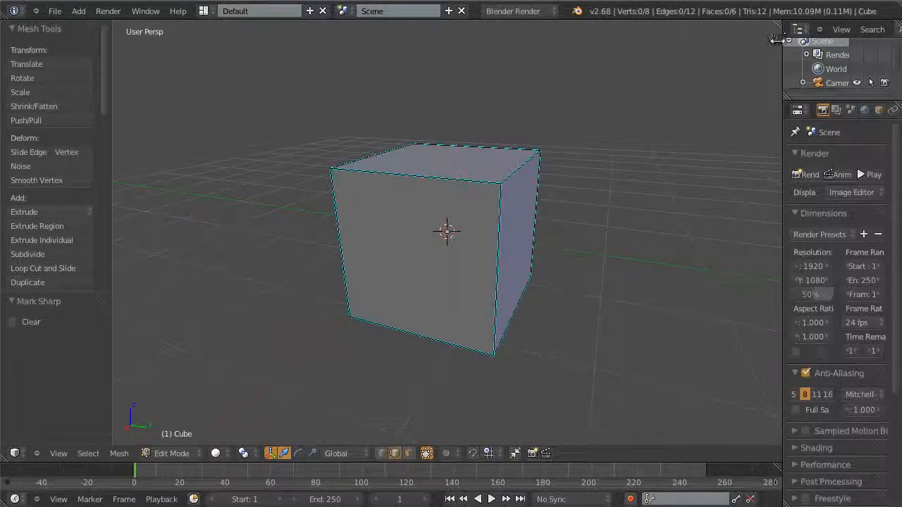
- Reveal the mesh display properties, turn the Sharp overlay off and back on, and hide the properties again
drag(777, 38, 623, 40)
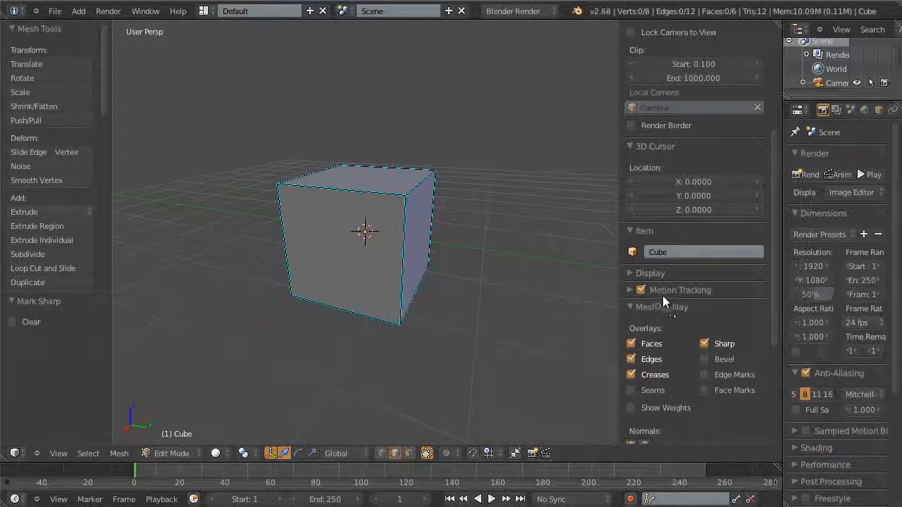
click(701, 346)
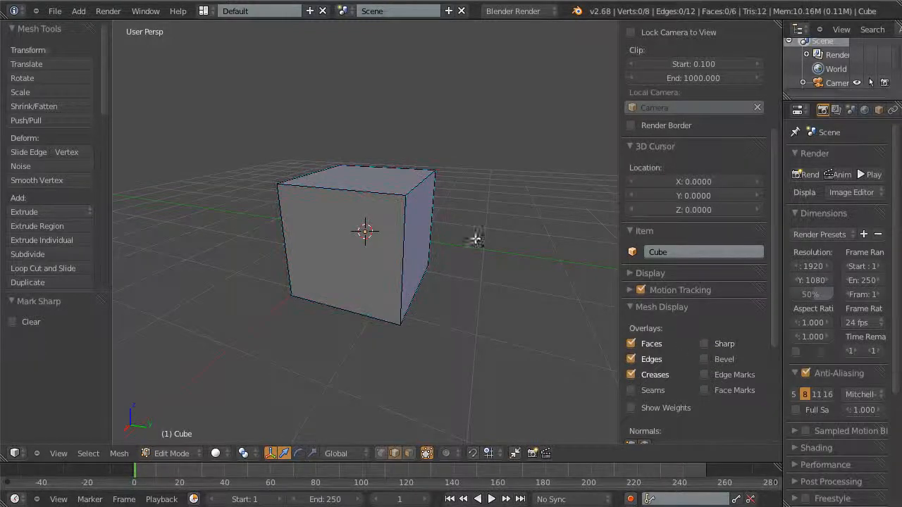
click(705, 345)
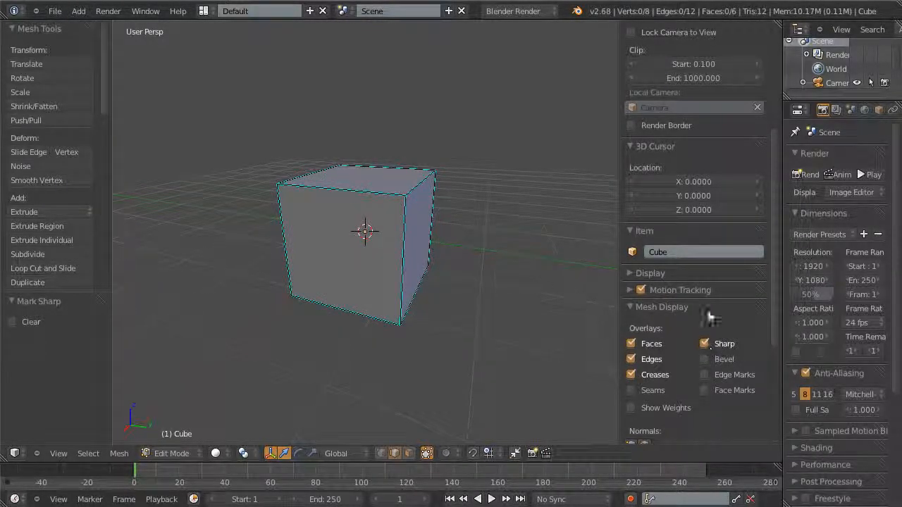
drag(624, 150, 817, 146)
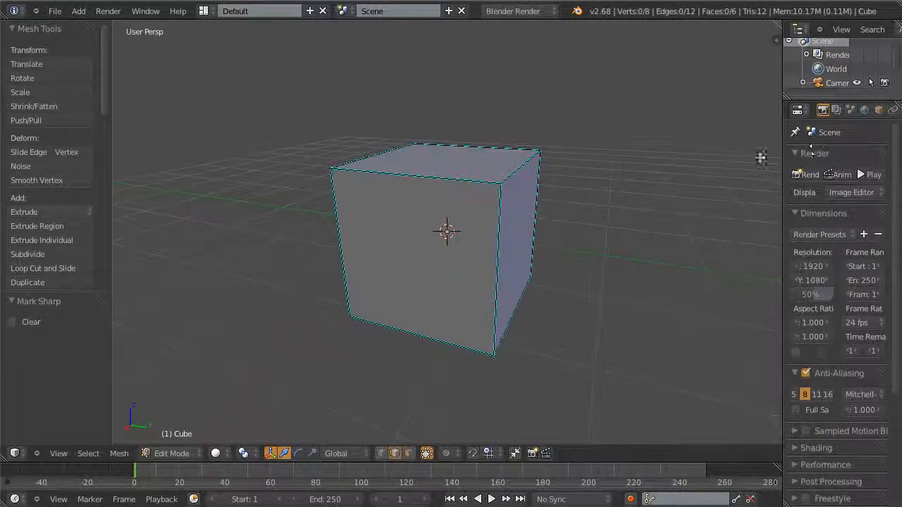
- Return to Object Mode and add an Edge Split modifier to the cube with Edge Angle disabled and Sharp Edges enabled
scroll(512, 262, down, 3)
scroll(507, 271, up, 3)
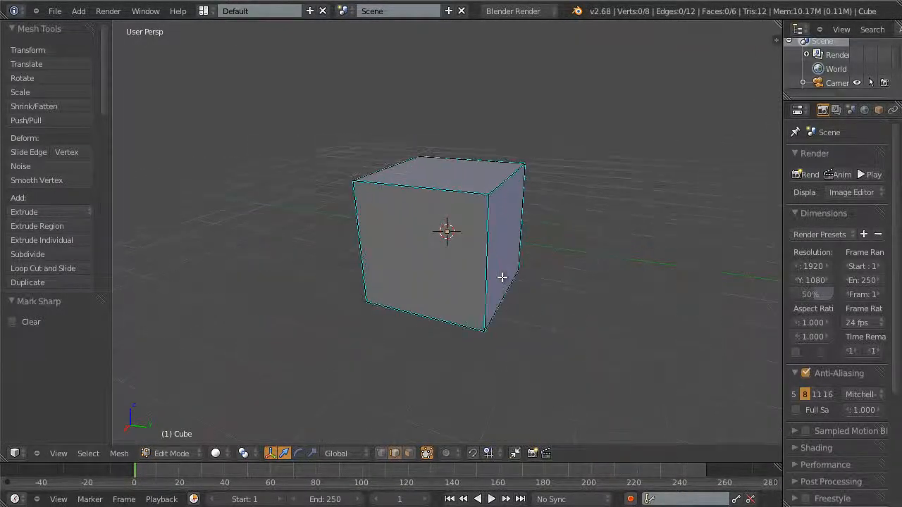
middle_drag(598, 276, 568, 288)
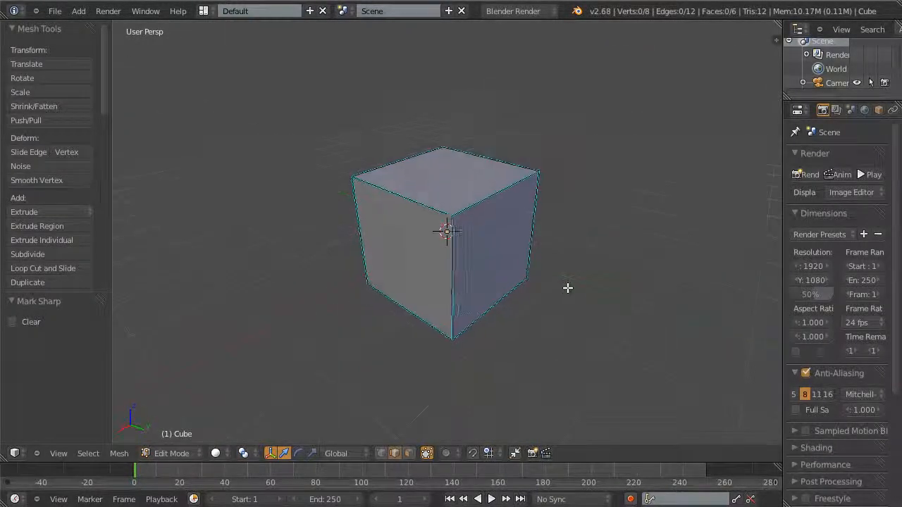
middle_drag(540, 256, 556, 239)
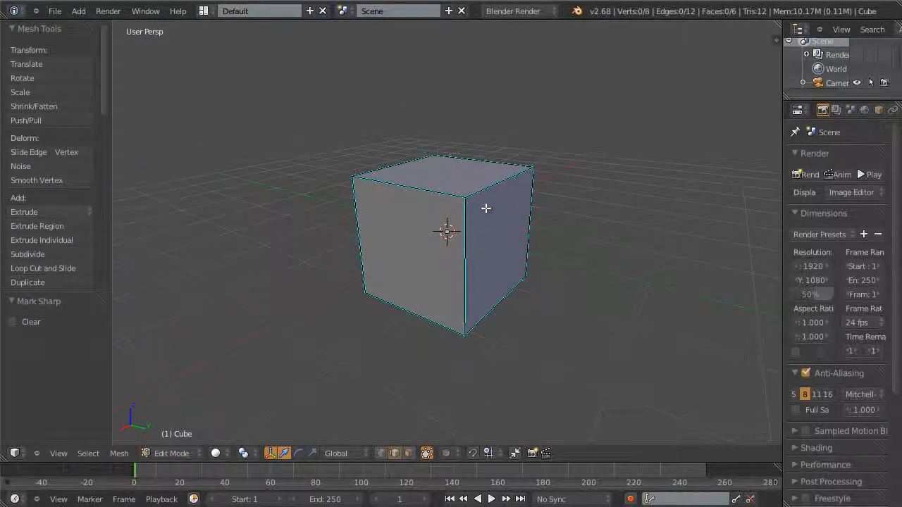
key(Tab)
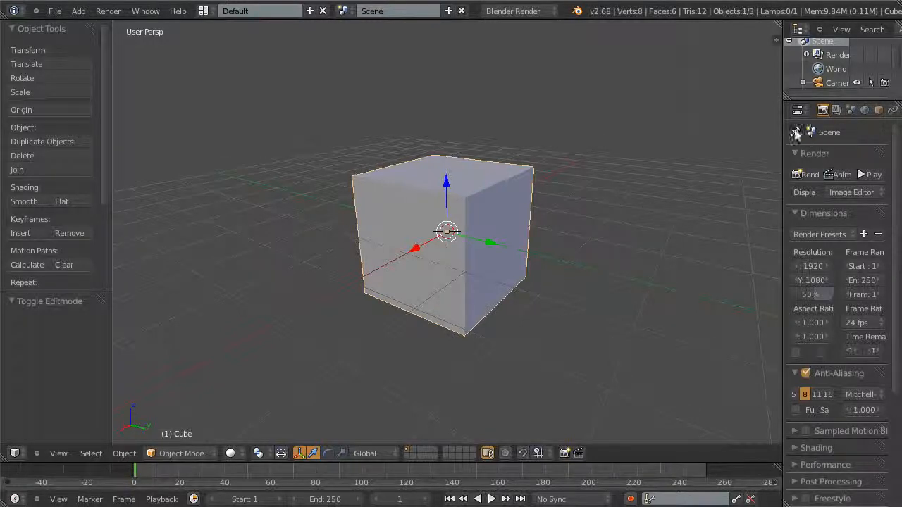
drag(783, 129, 706, 125)
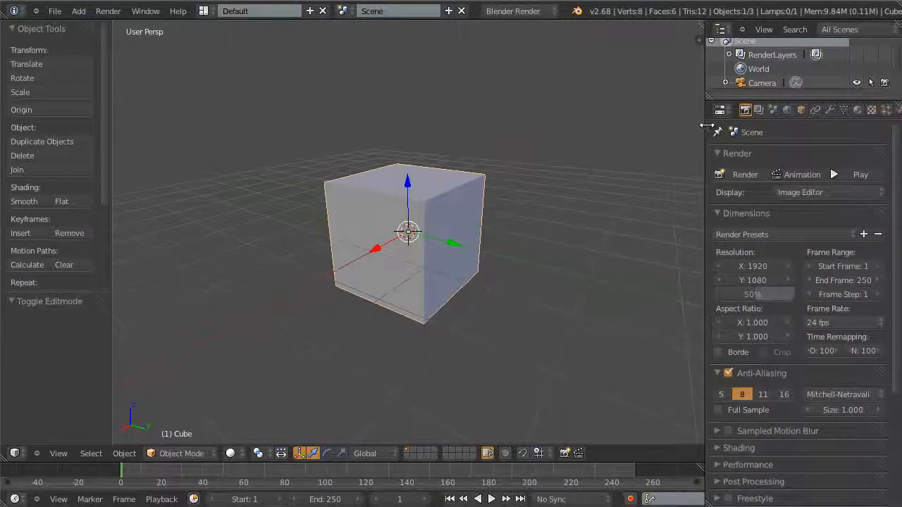
click(830, 111)
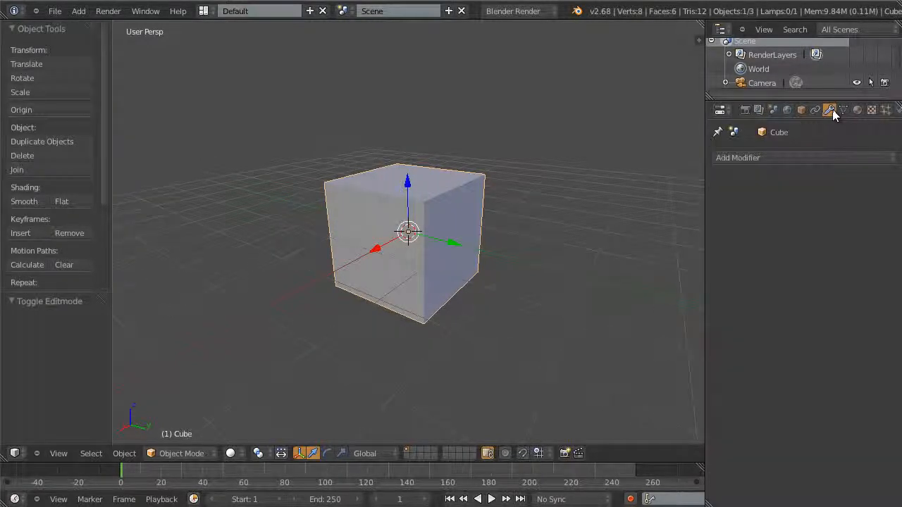
click(744, 160)
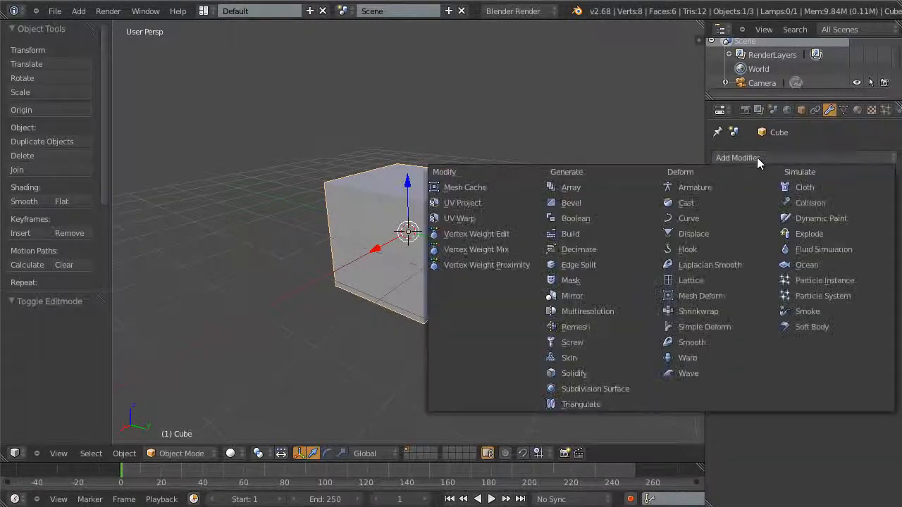
click(589, 266)
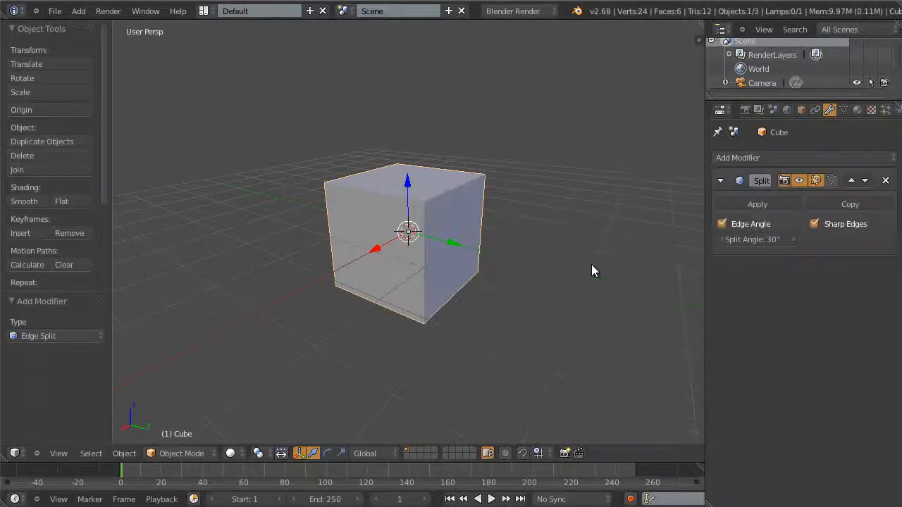
click(722, 225)
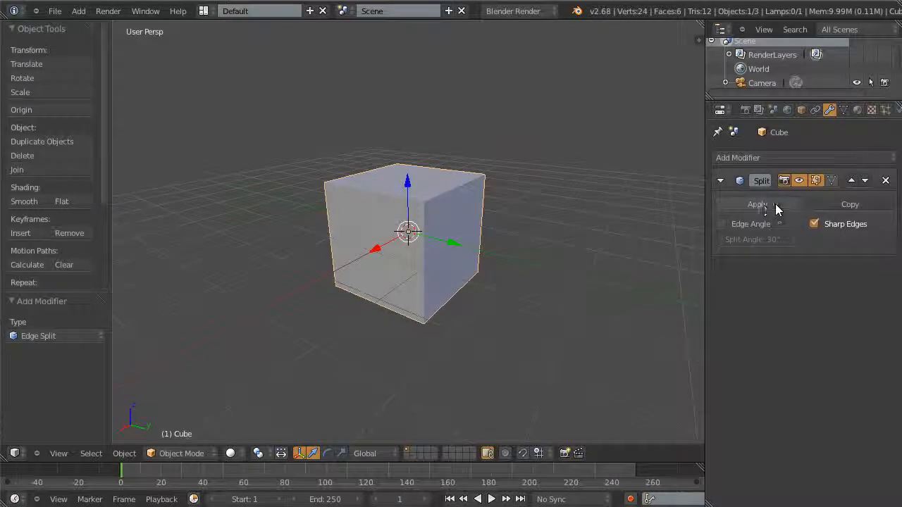
- Select the cube and add a UV map to its mesh data
scroll(503, 265, down, 2)
scroll(503, 271, up, 3)
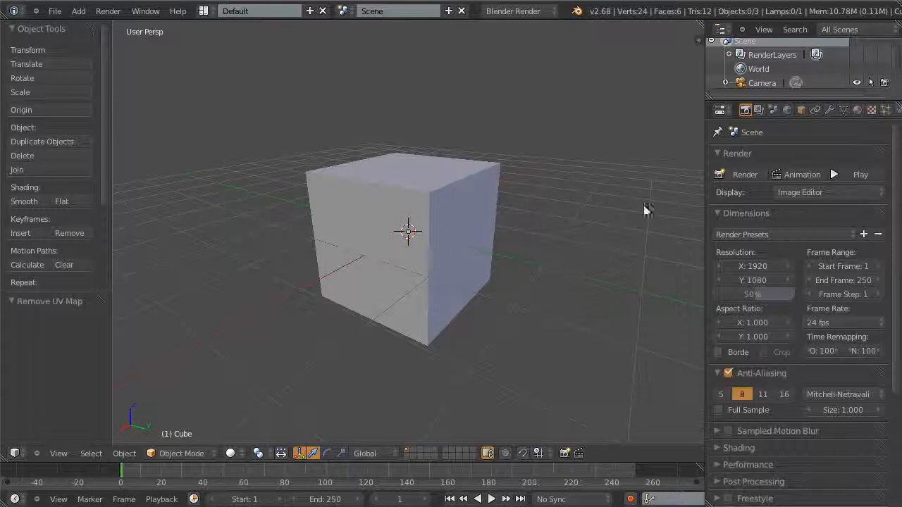
click(843, 109)
right_click(397, 188)
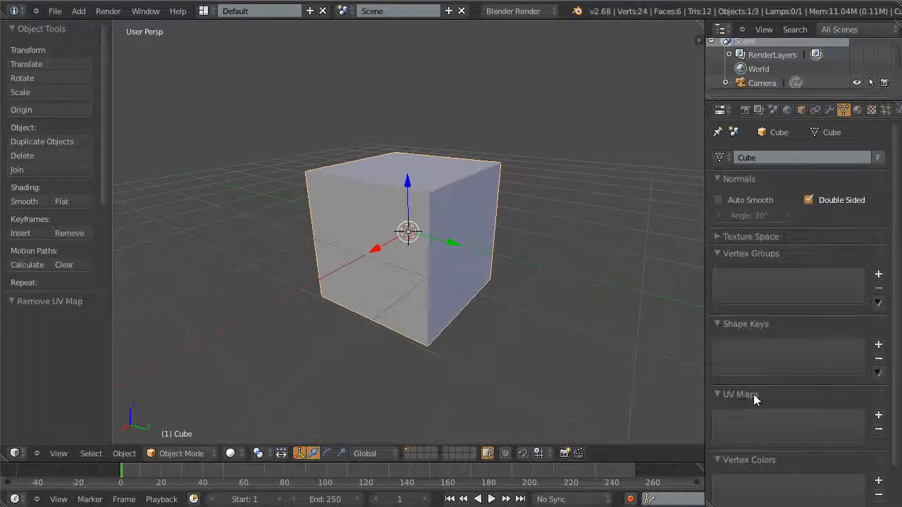
click(878, 415)
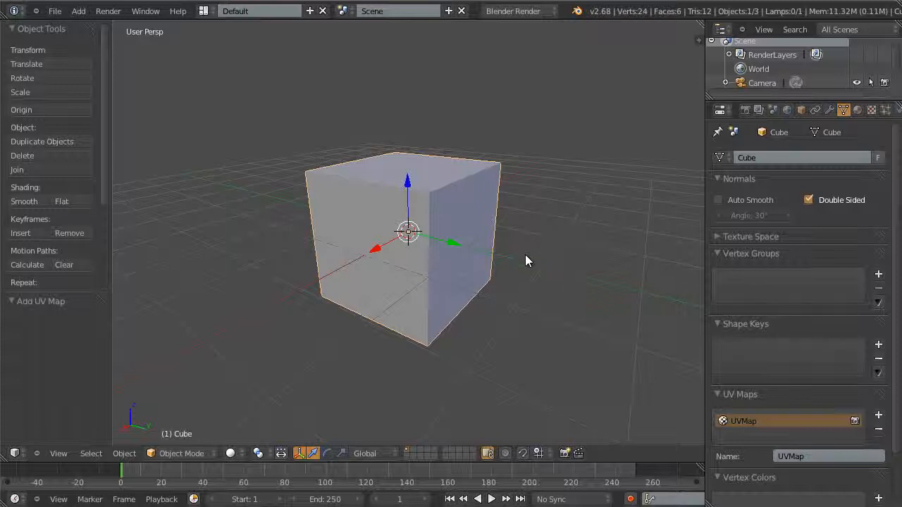
scroll(525, 255, down, 7)
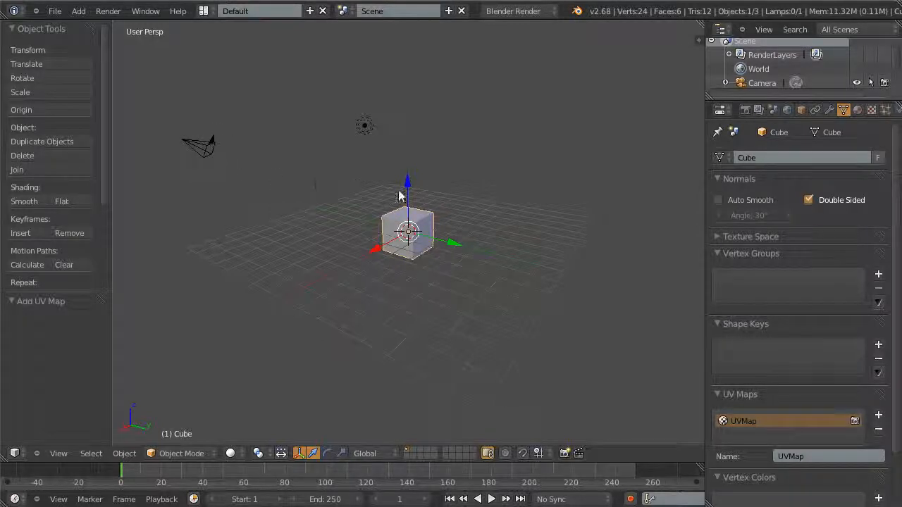
scroll(434, 262, up, 7)
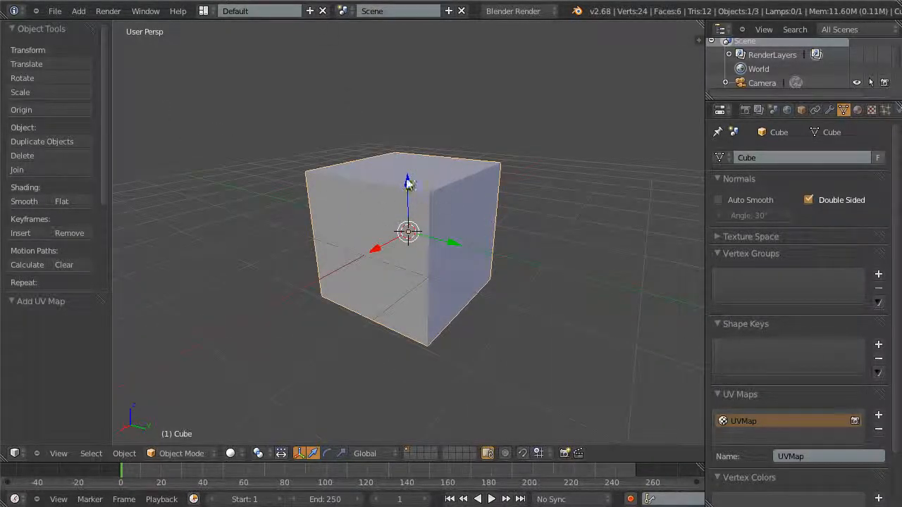
- Start an Autodesk FBX export of the cube, limited to selected objects and the Mesh object type
click(61, 11)
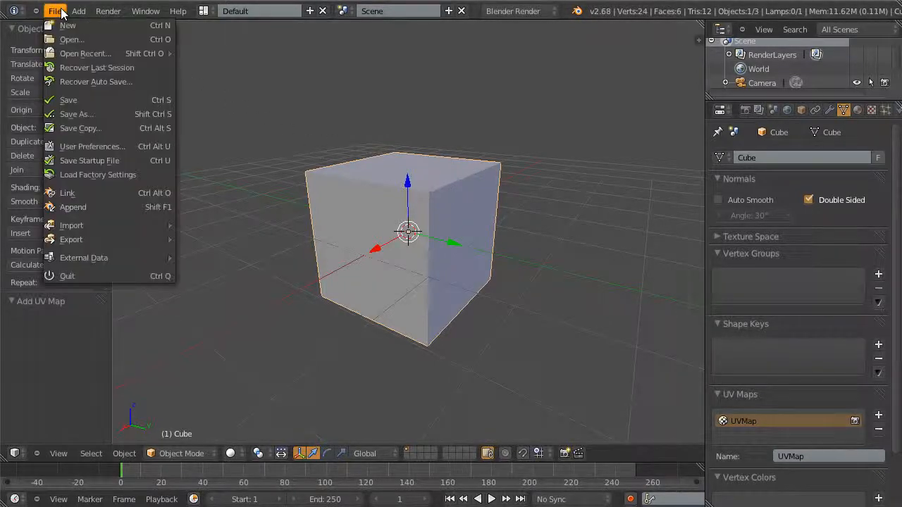
mouse_move(128, 241)
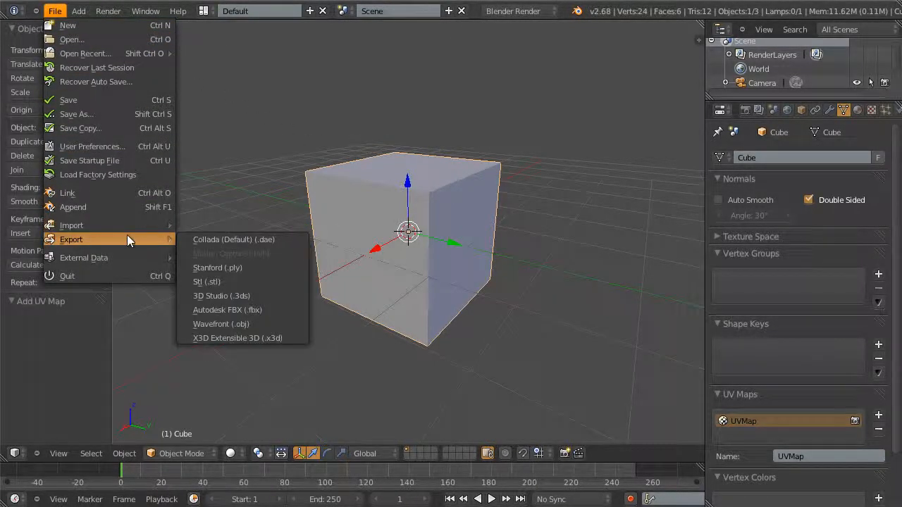
click(293, 310)
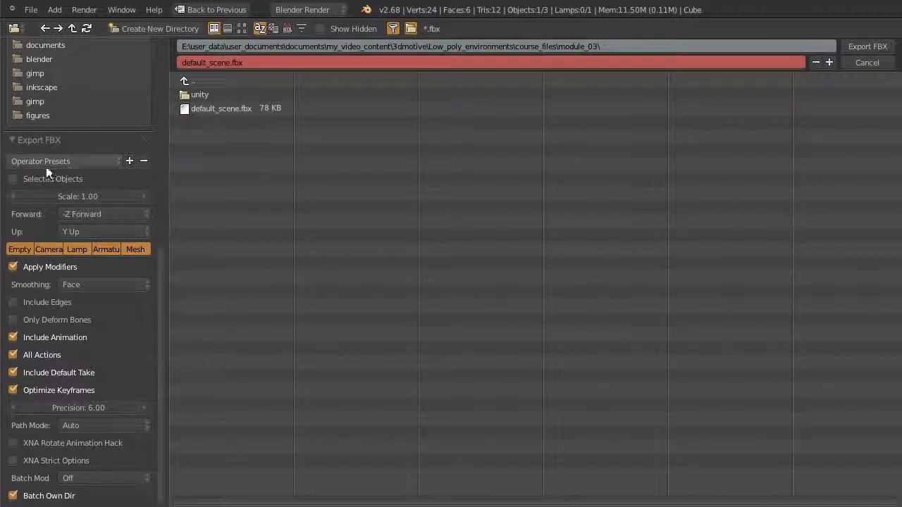
click(14, 180)
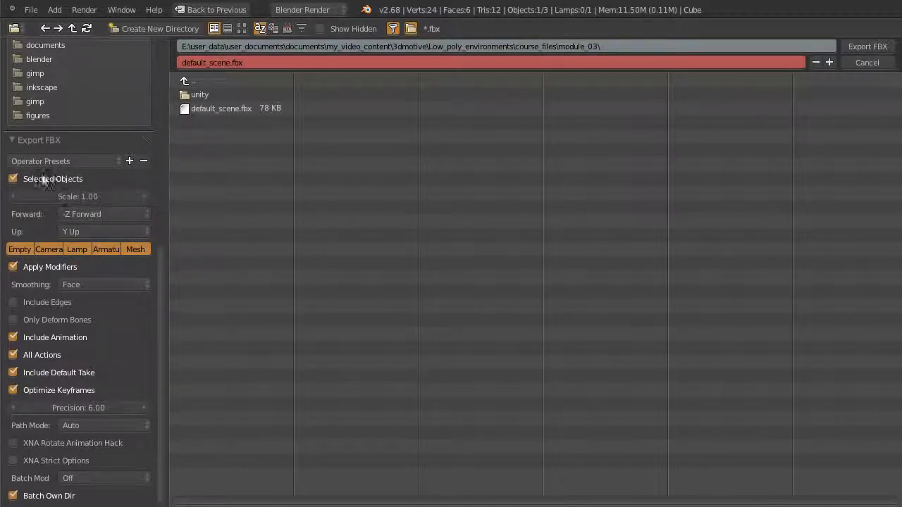
click(137, 251)
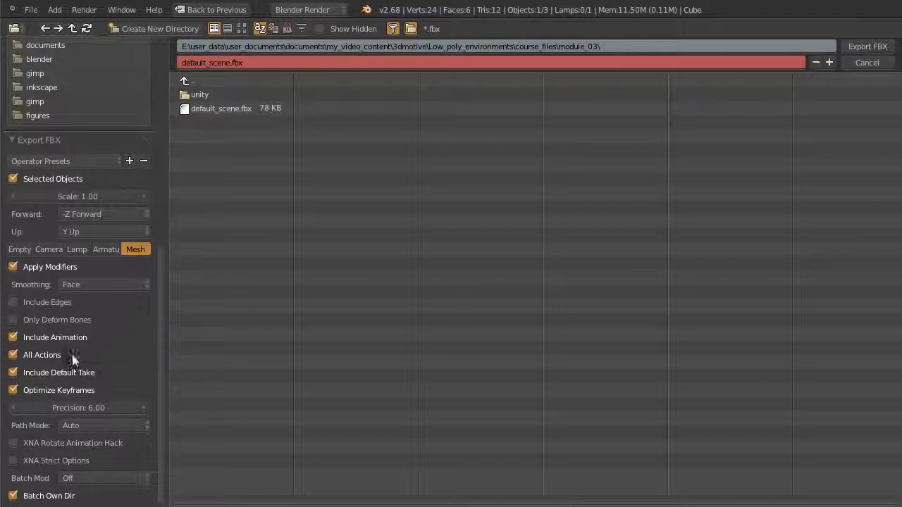
- Disable Include Animation, All Actions, Include Default Take and Optimize Keyframes, and export over the existing default_scene.fbx
click(13, 338)
click(14, 356)
click(14, 372)
click(14, 390)
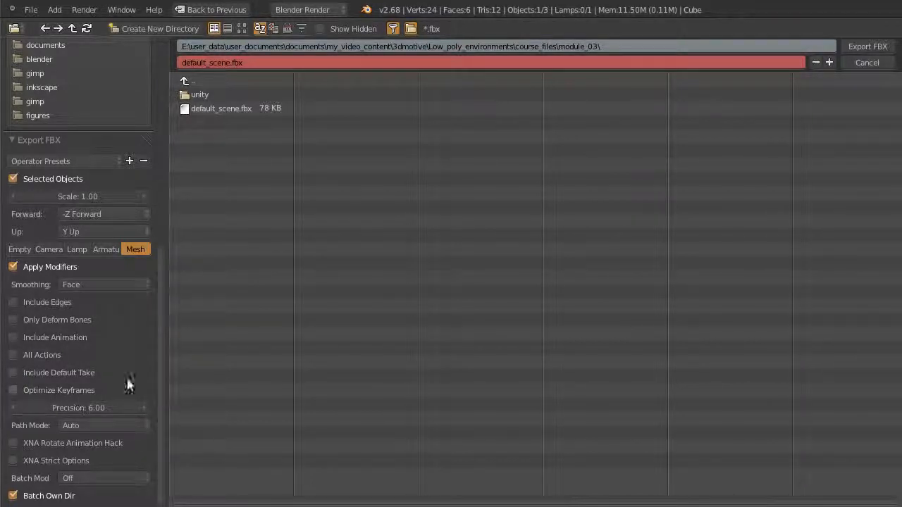
click(215, 109)
click(868, 43)
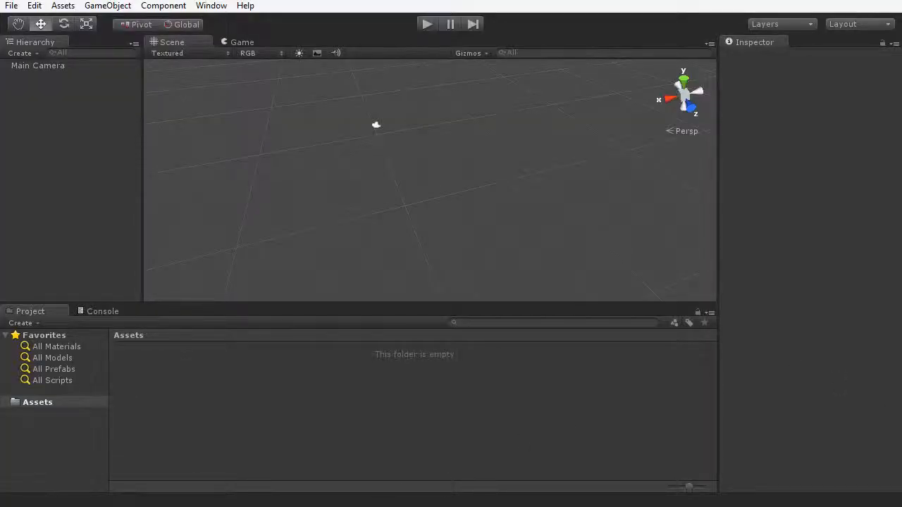
- Switch to Unity and import default_scene.fbx from the module_03 folder into the project's Assets
drag(164, 506, 146, 308)
drag(69, 414, 527, 407)
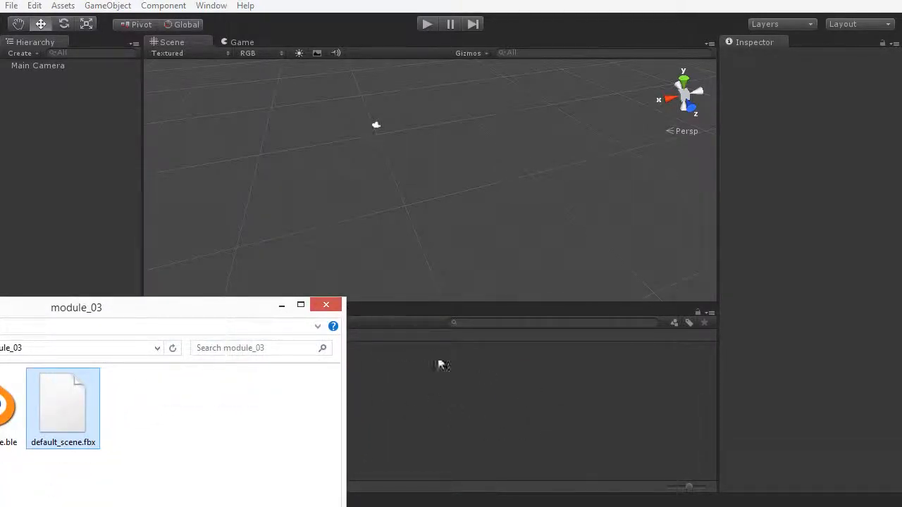
drag(251, 312, 290, 506)
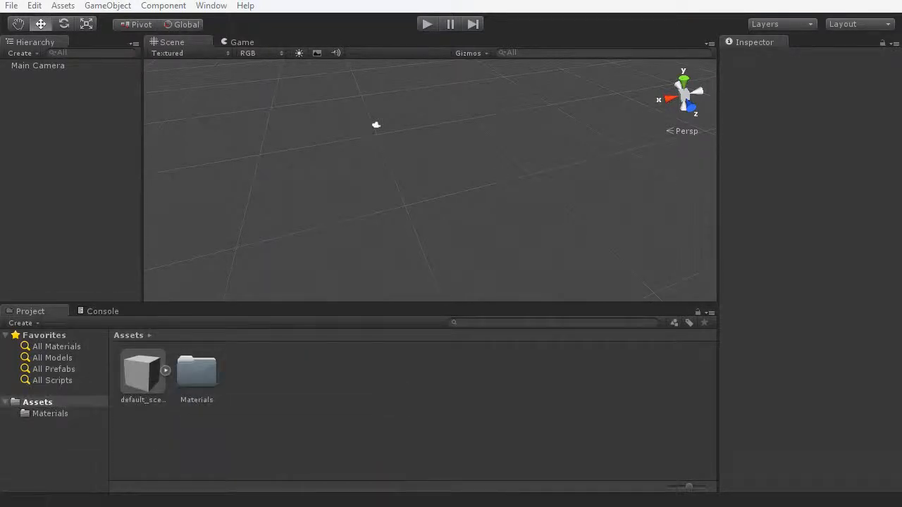
- Inspect the imported default_scene model's preview from several angles, its Normals & Tangents import settings and its sub-assets
click(134, 375)
drag(859, 393, 821, 345)
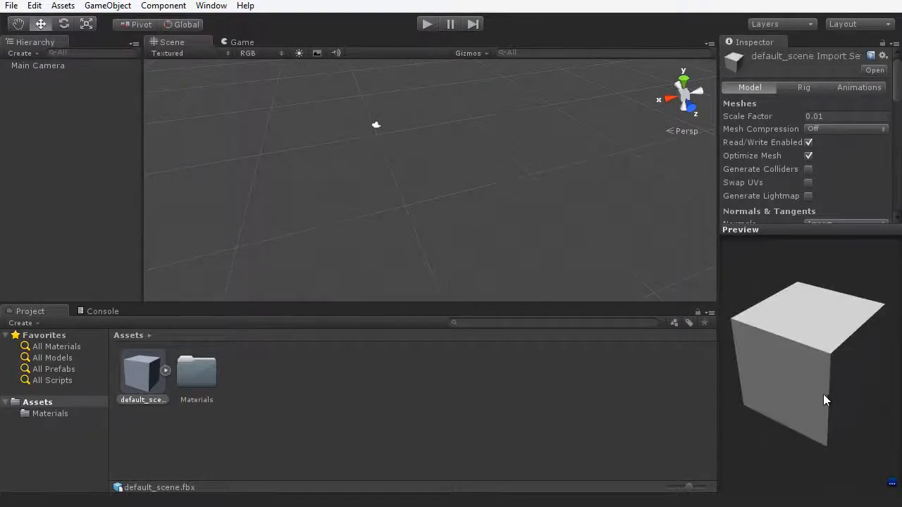
mouse_move(815, 396)
mouse_down()
mouse_move(810, 384)
mouse_move(866, 334)
mouse_move(785, 388)
mouse_move(817, 413)
mouse_move(803, 406)
mouse_up()
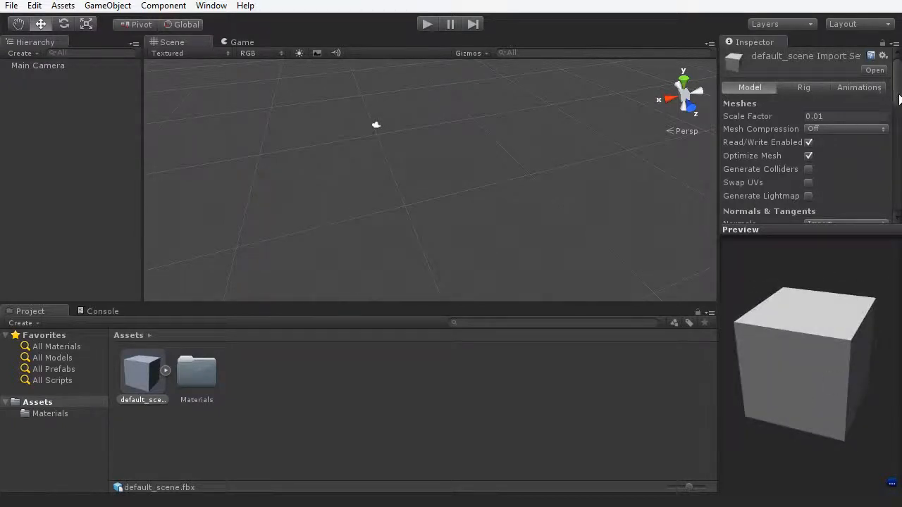
drag(895, 94, 895, 117)
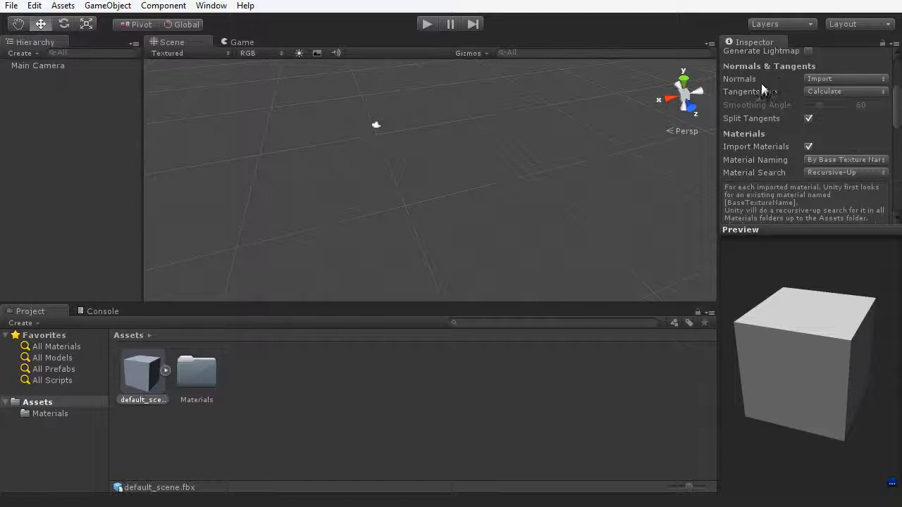
drag(838, 403, 807, 380)
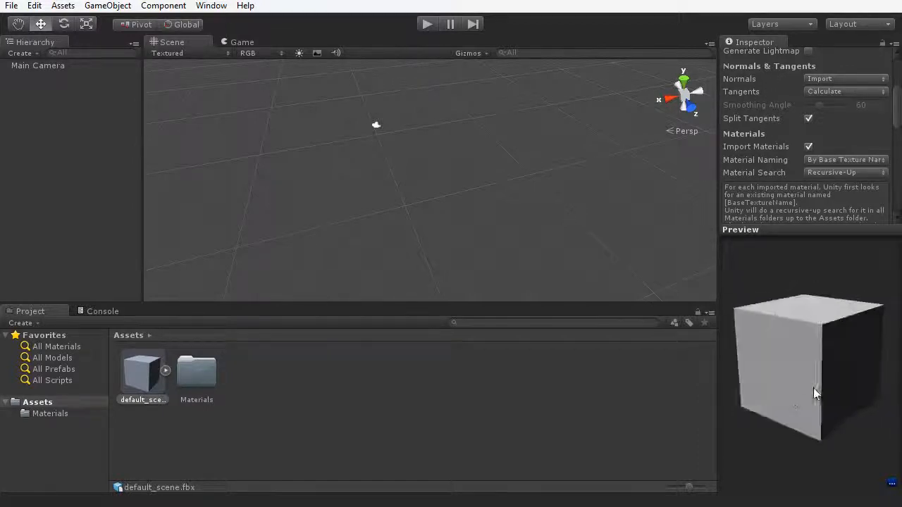
click(166, 371)
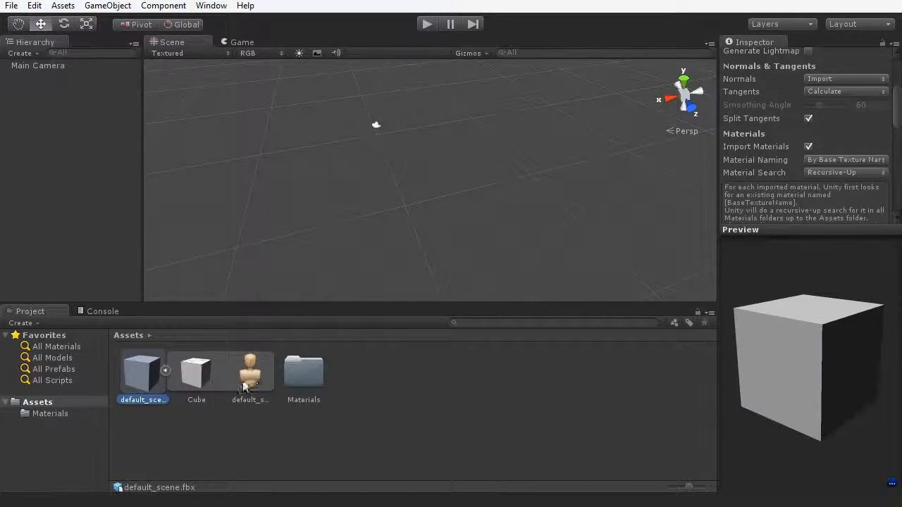
click(167, 370)
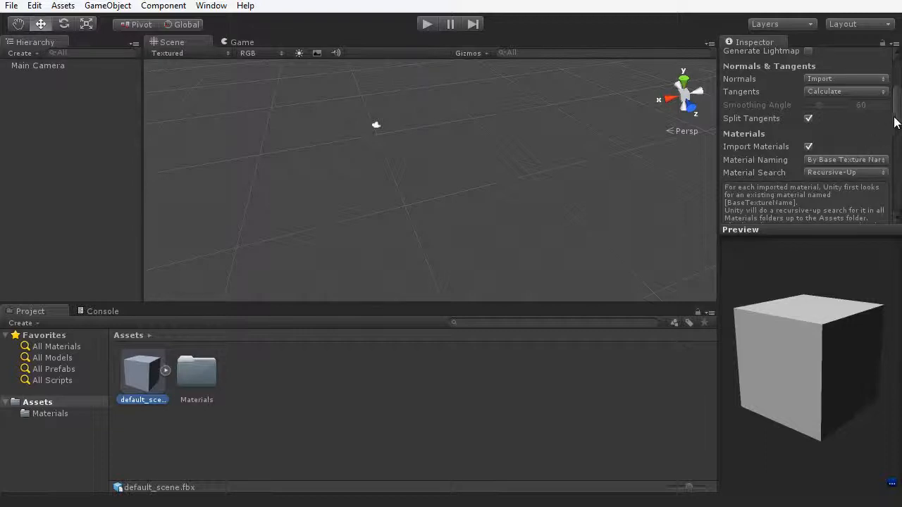
- Examine the Scale Factor in the default_scene model's mesh import settings
drag(894, 123, 893, 81)
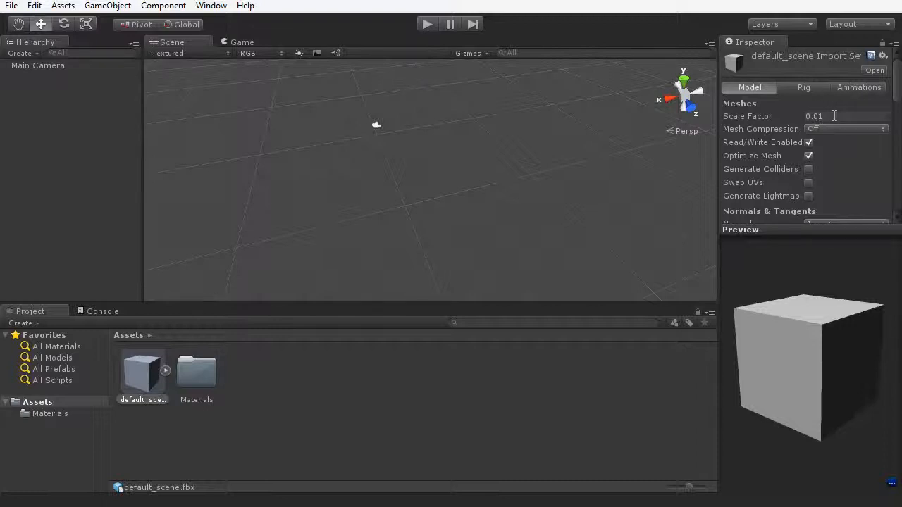
click(835, 115)
click(833, 115)
drag(898, 105, 898, 70)
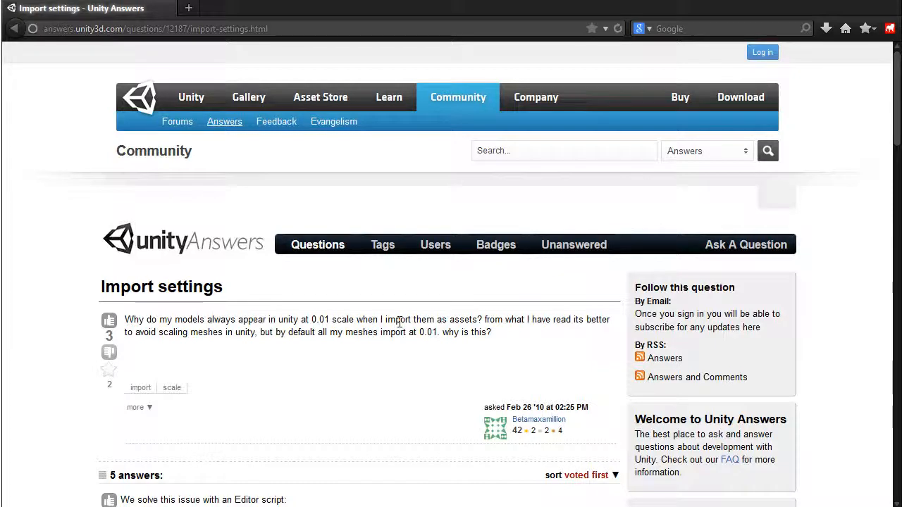
- Switch to the browser and review the Unity Answers import settings page, highlighting the FBXScaleFix editor script, and return to Unity
scroll(393, 320, down, 5)
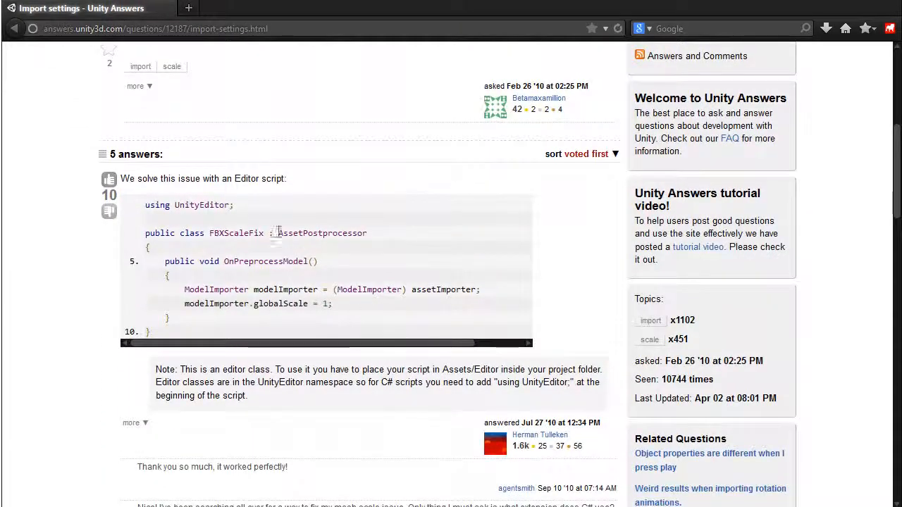
drag(289, 179, 124, 174)
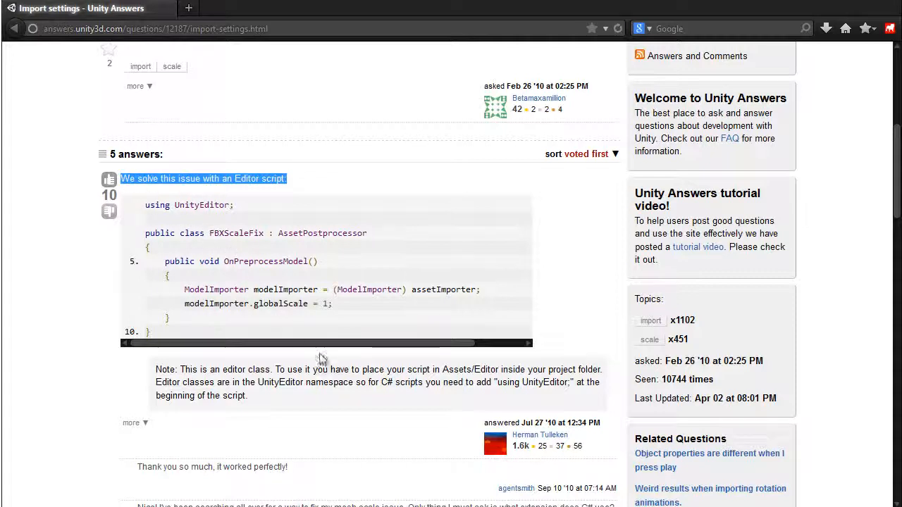
click(349, 377)
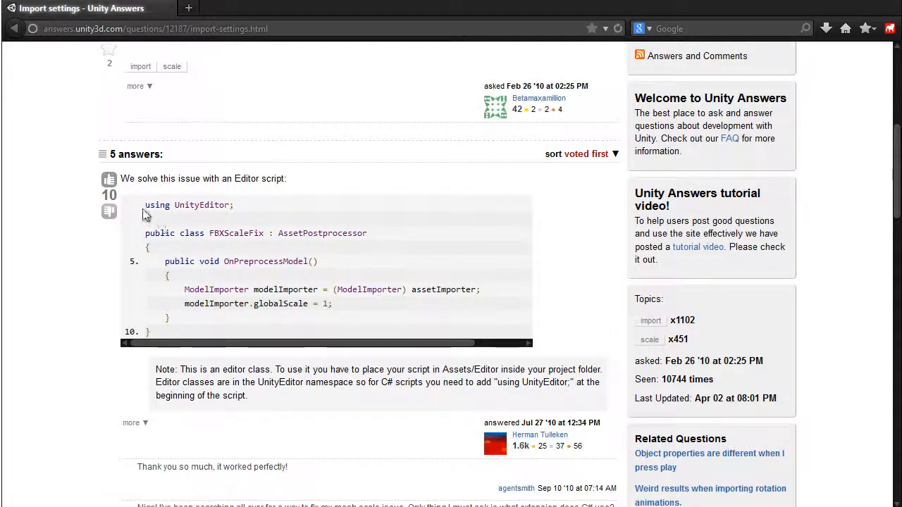
drag(144, 204, 180, 332)
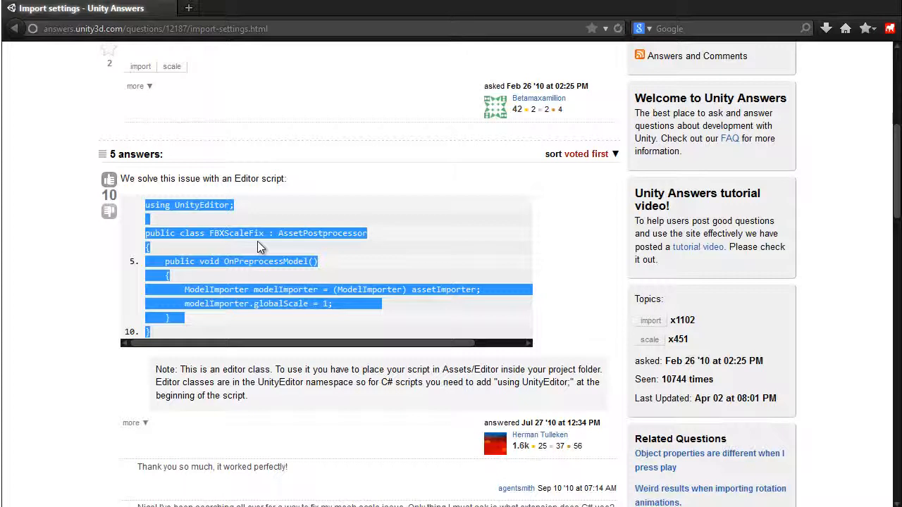
click(343, 247)
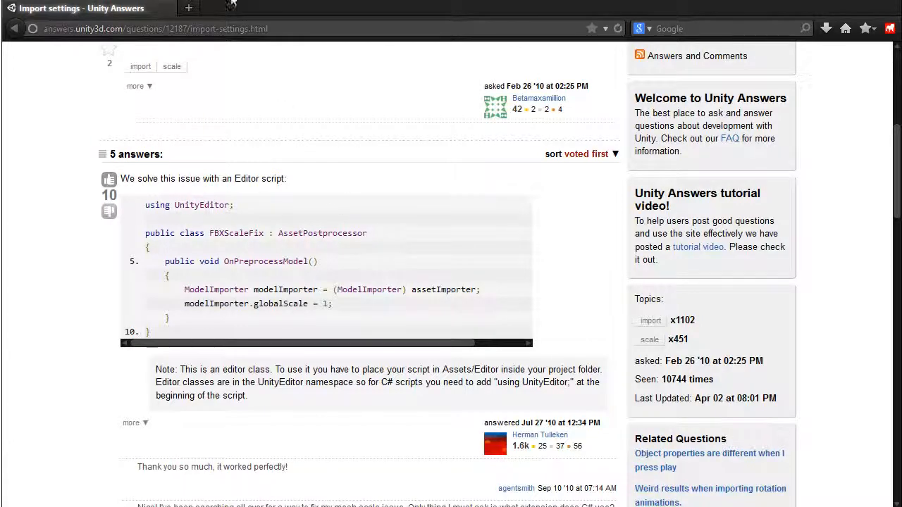
drag(235, 3, 901, 127)
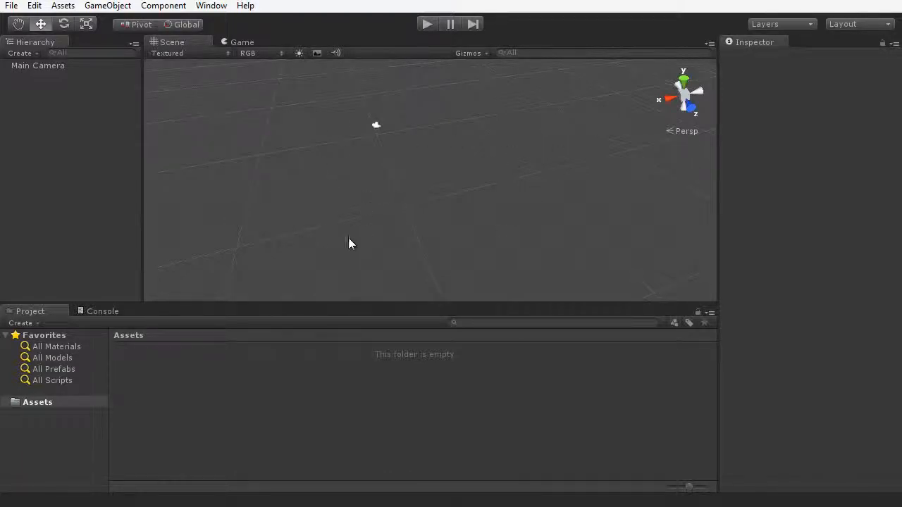
- Create a folder named Editor in the project's Assets
right_click(170, 377)
mouse_move(210, 384)
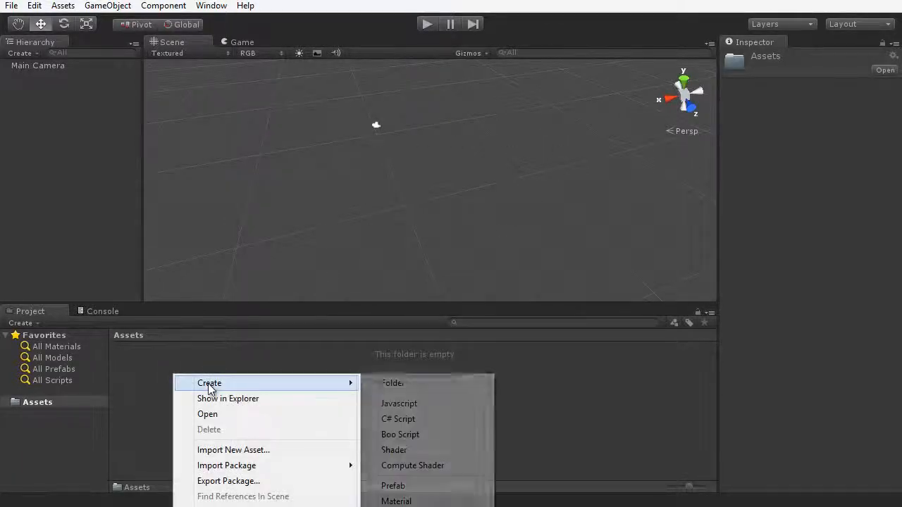
click(400, 386)
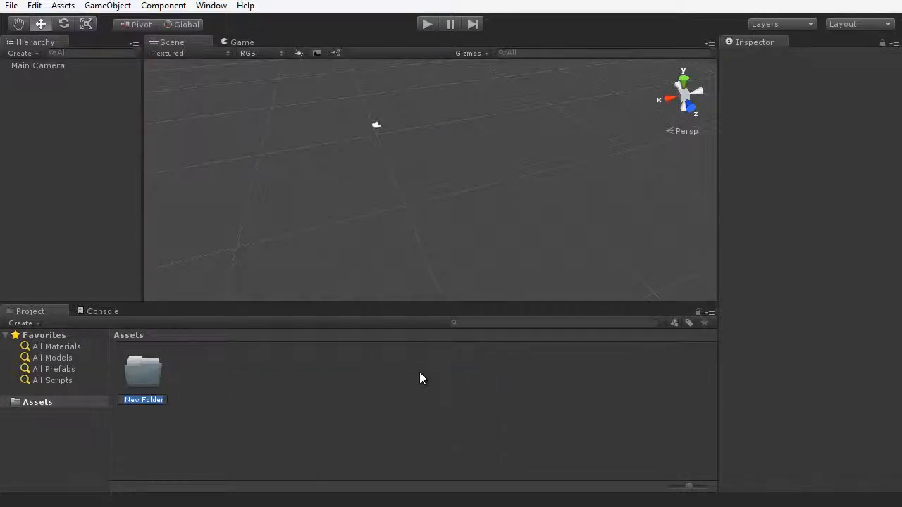
text(Editor)
click(181, 383)
click(149, 384)
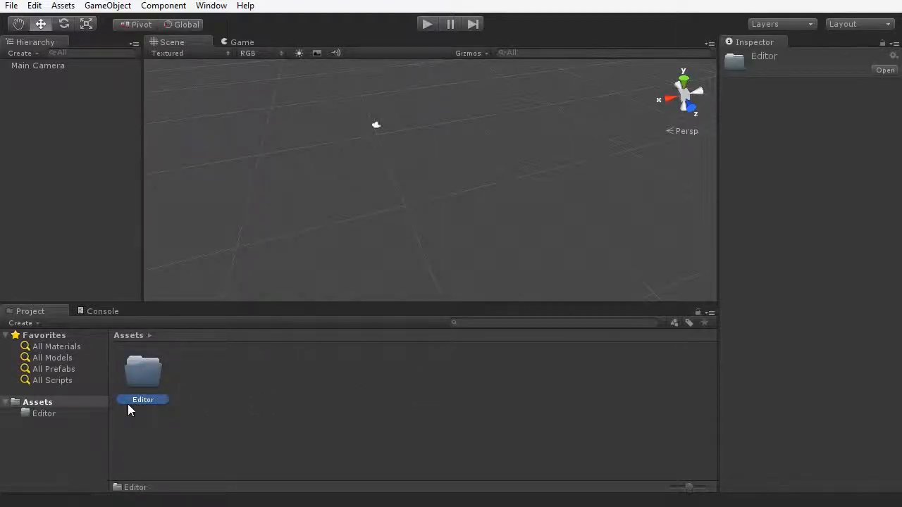
- Open the Editor folder and create a C# script in it named FBXScaleFix
double_click(150, 375)
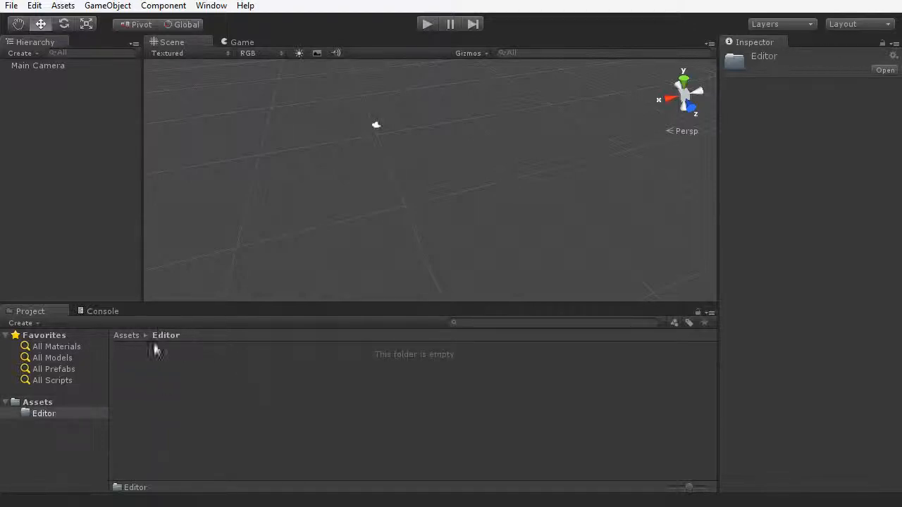
right_click(198, 360)
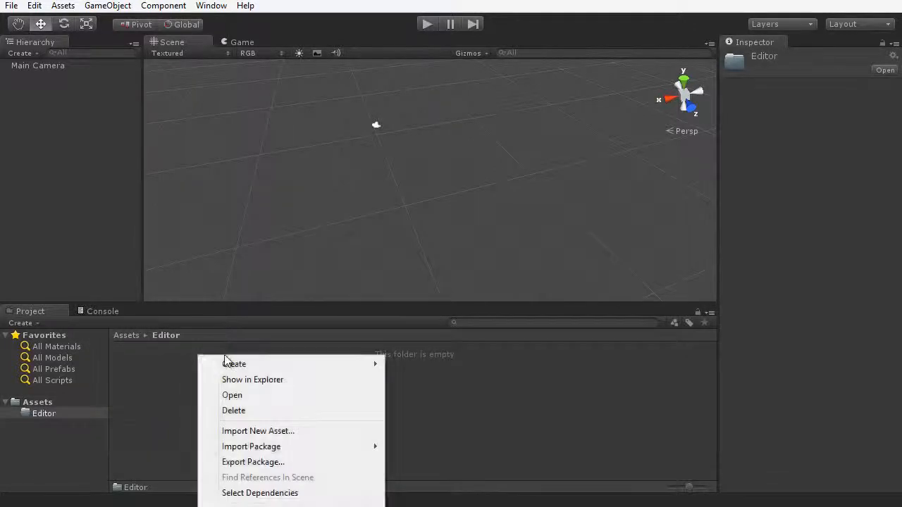
mouse_move(232, 364)
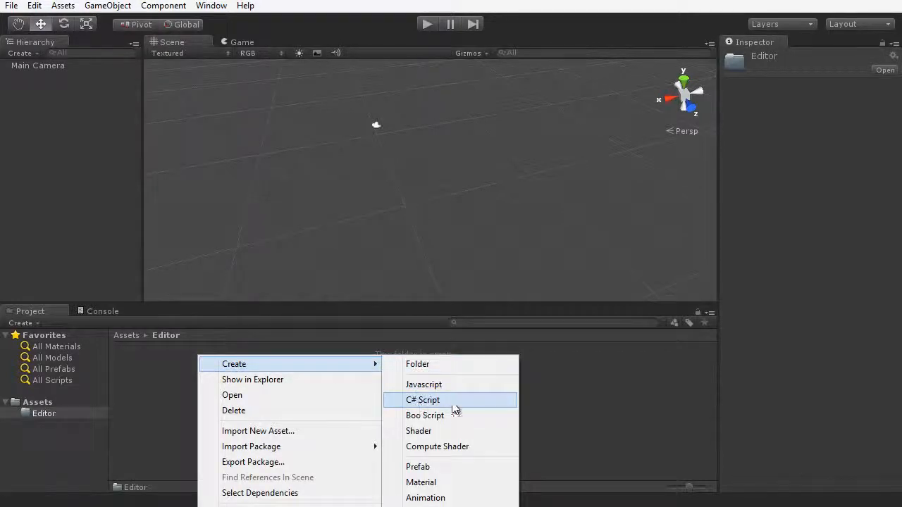
click(499, 401)
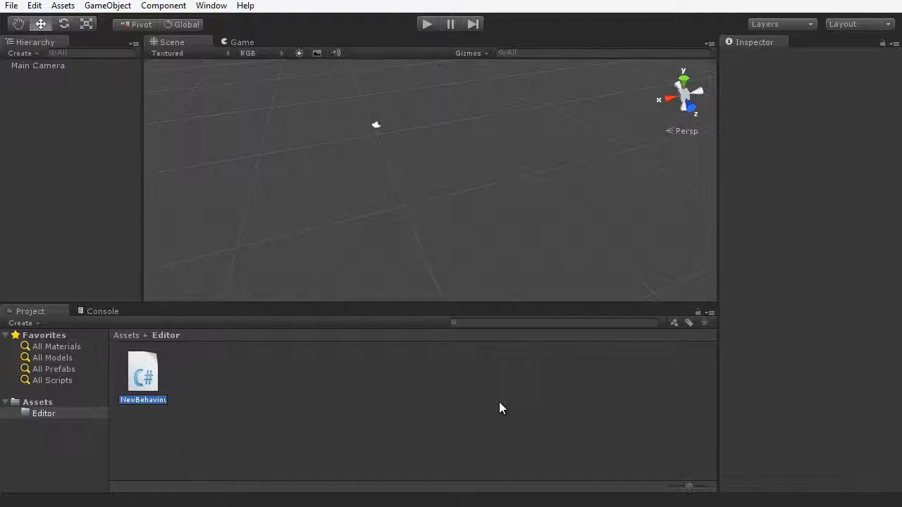
text(FBXScaleFix)
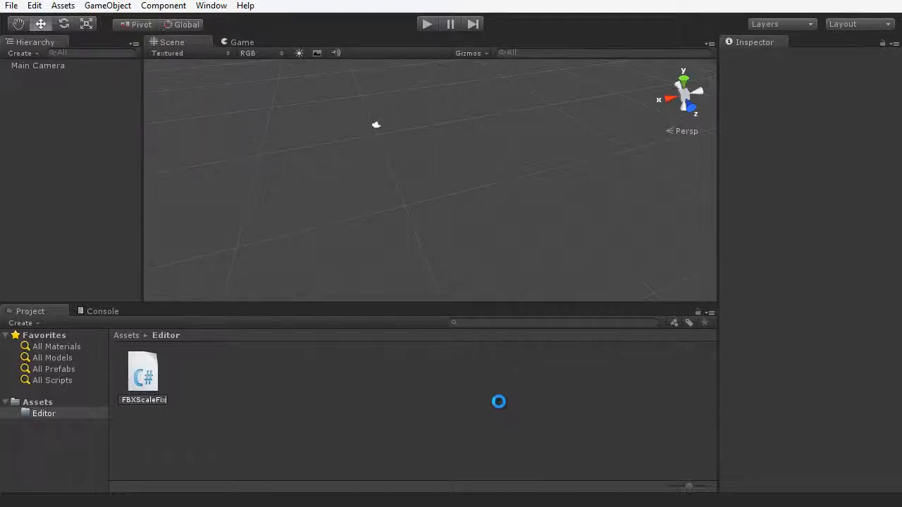
- Open the FBXScaleFix script in MonoDevelop and replace its default code with the copied AssetPostprocessor code that sets globalScale to 1
double_click(144, 374)
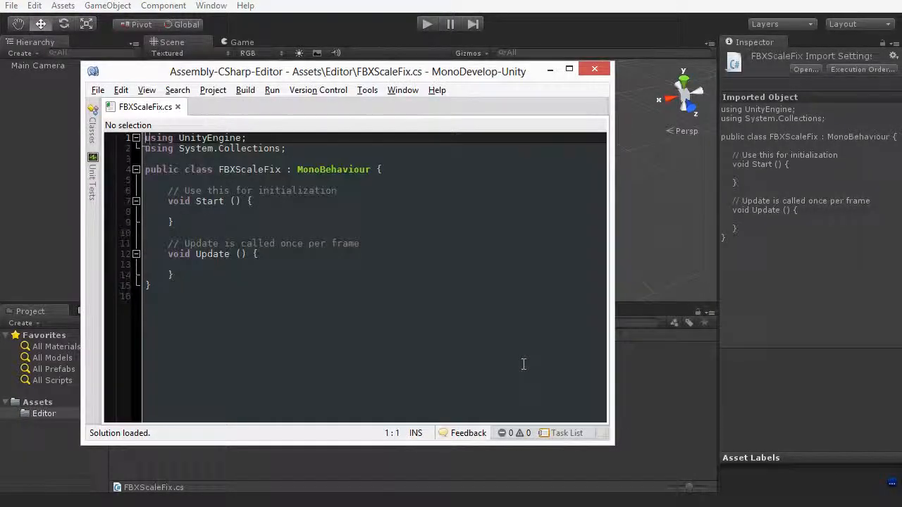
drag(386, 76, 449, 78)
drag(370, 287, 209, 140)
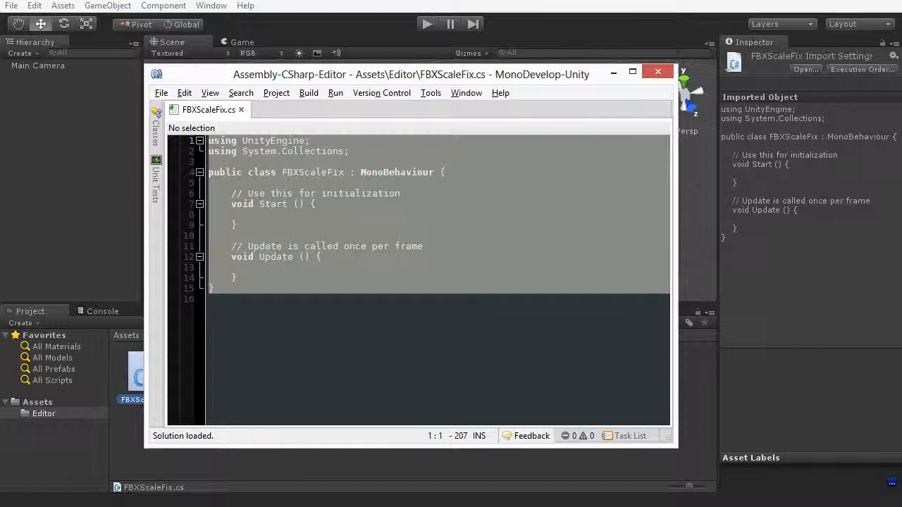
key(ctrl+v)
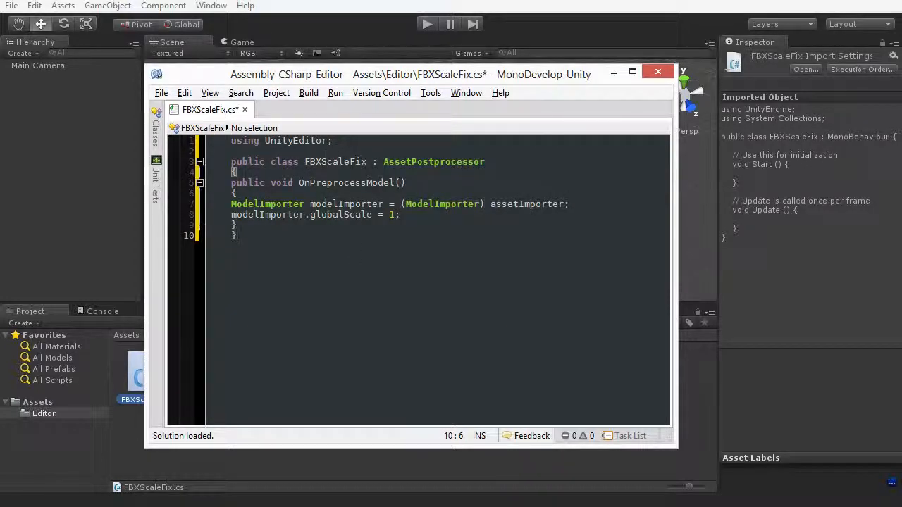
click(501, 163)
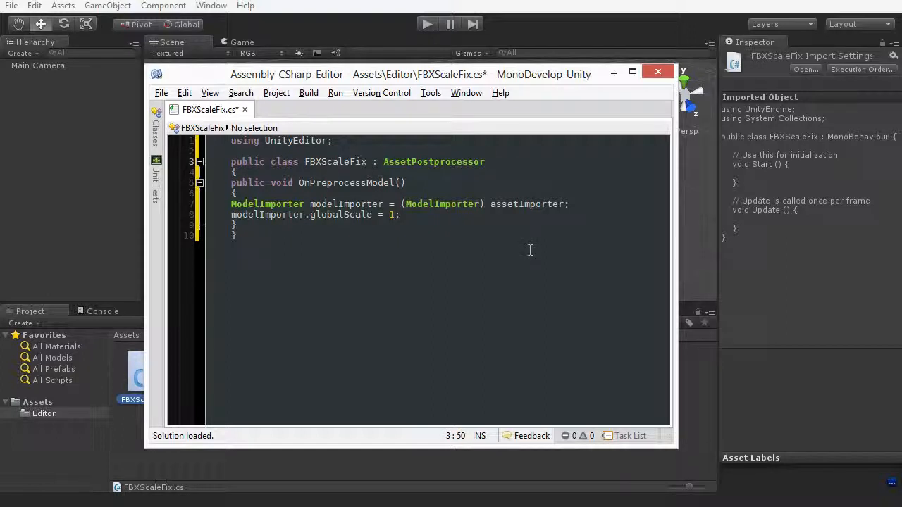
- Save the FBXScaleFix script and minimize MonoDevelop to return to Unity
key(ctrl+s)
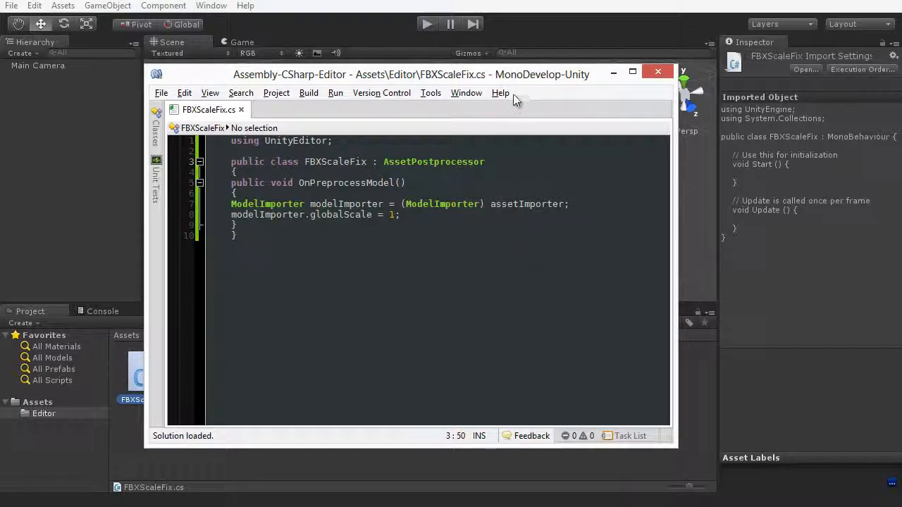
click(614, 73)
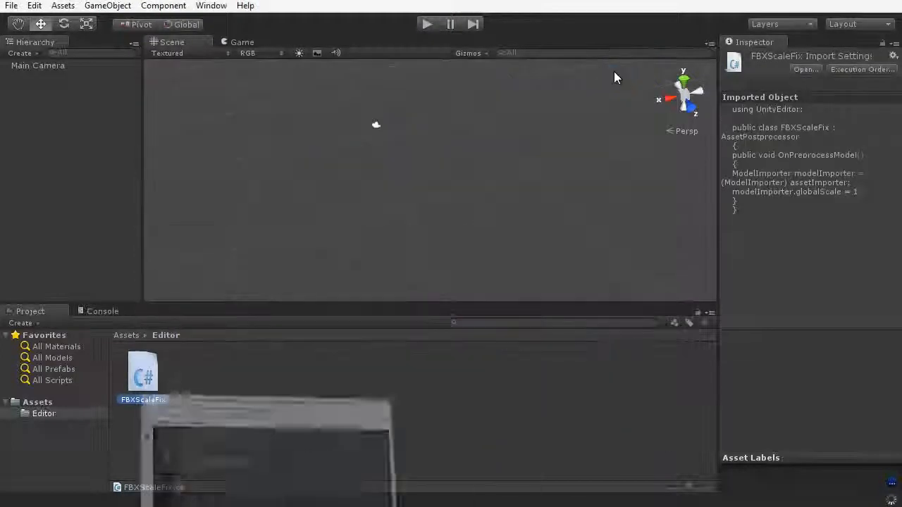
- Import default_scene.fbx from the module_03 folder into the project's root Assets folder and display its import settings
click(57, 405)
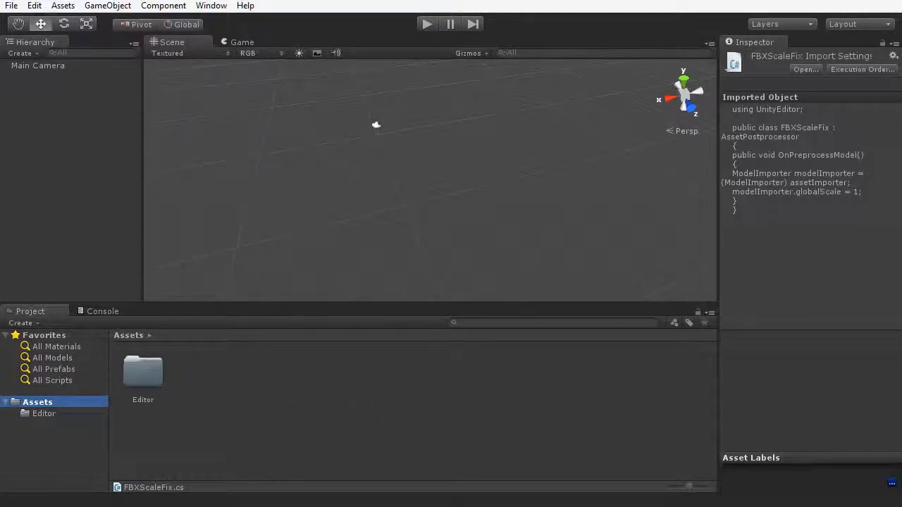
drag(211, 506, 238, 279)
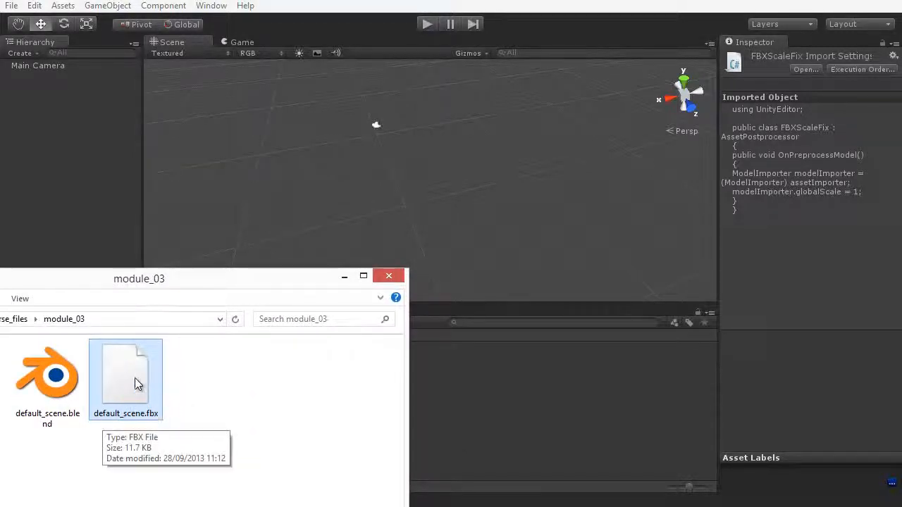
drag(135, 378, 506, 396)
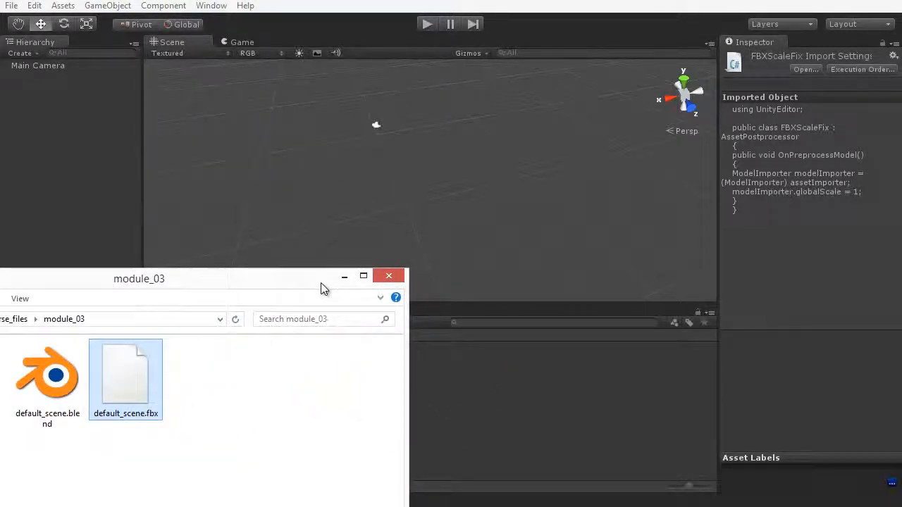
click(346, 303)
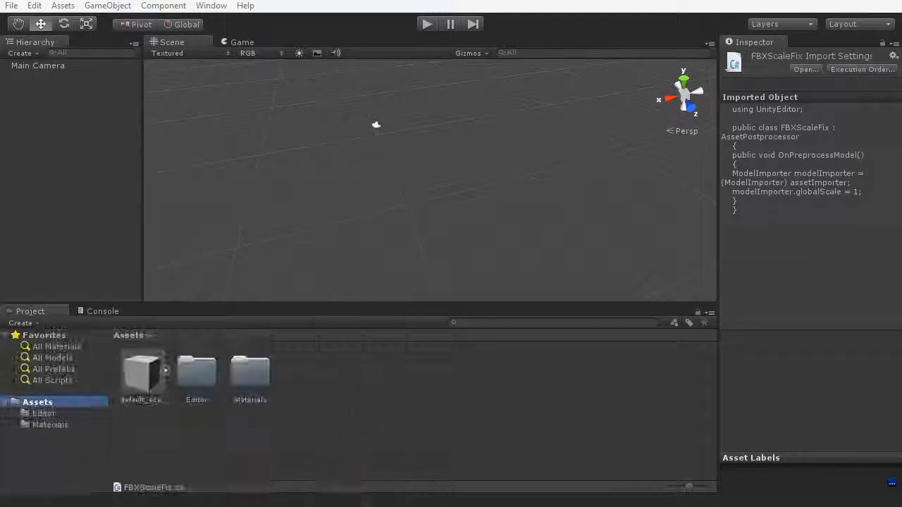
click(143, 376)
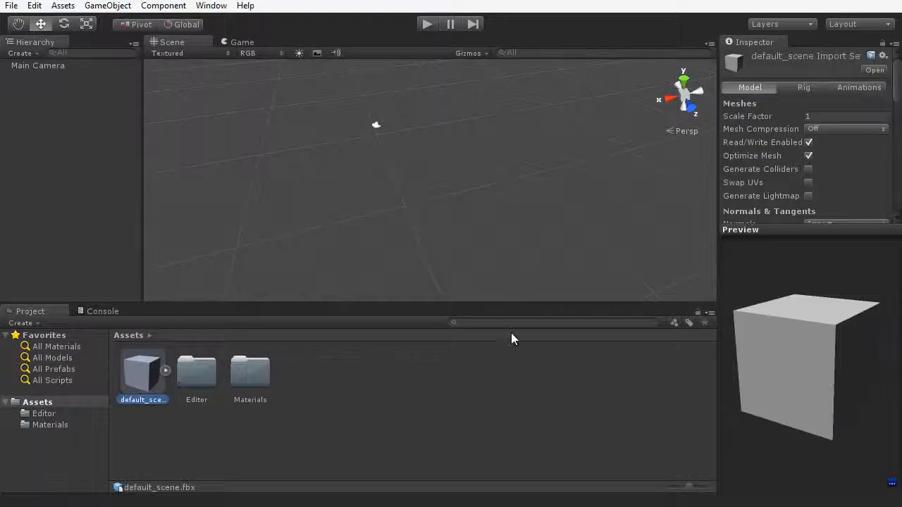